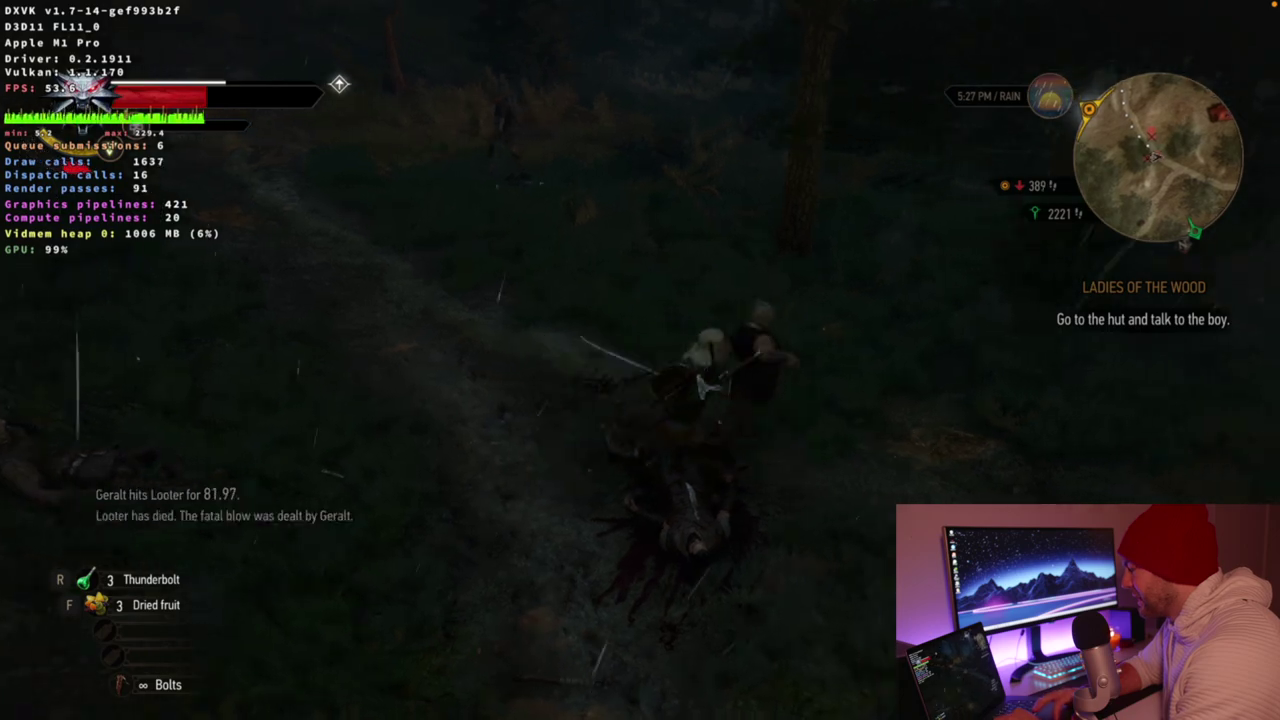
key("q")
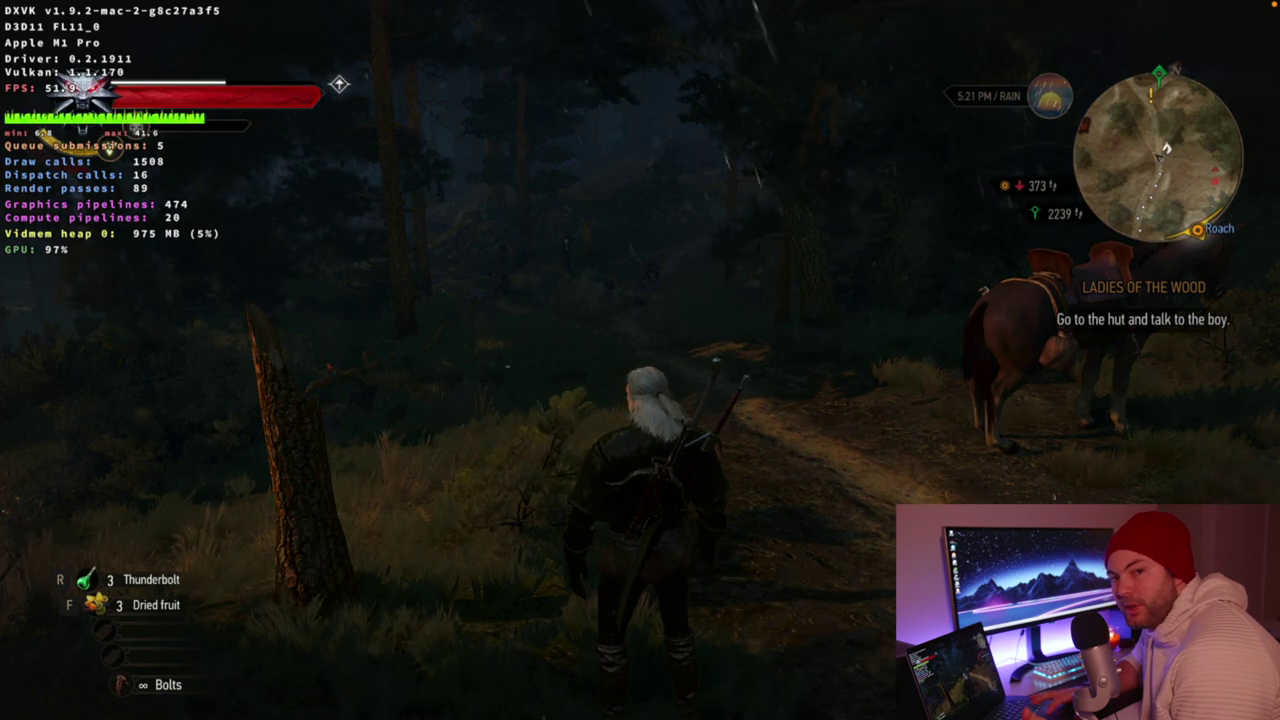
key("w")
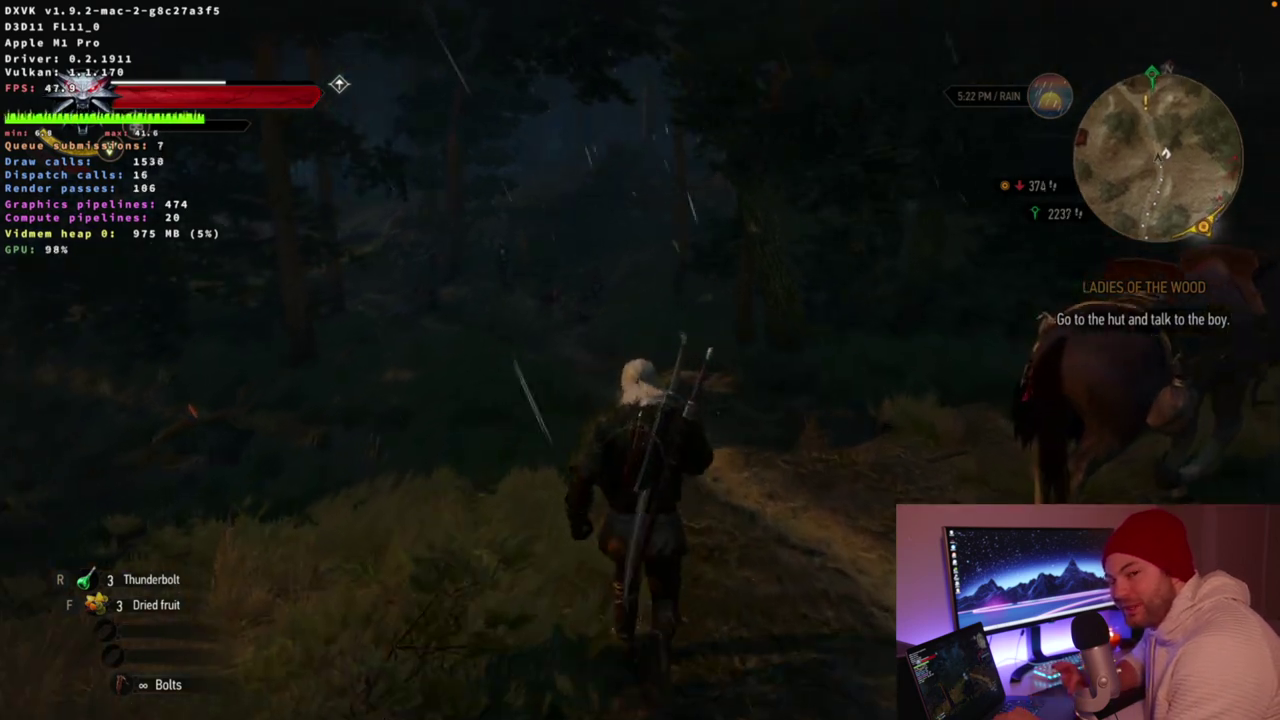
key("w")
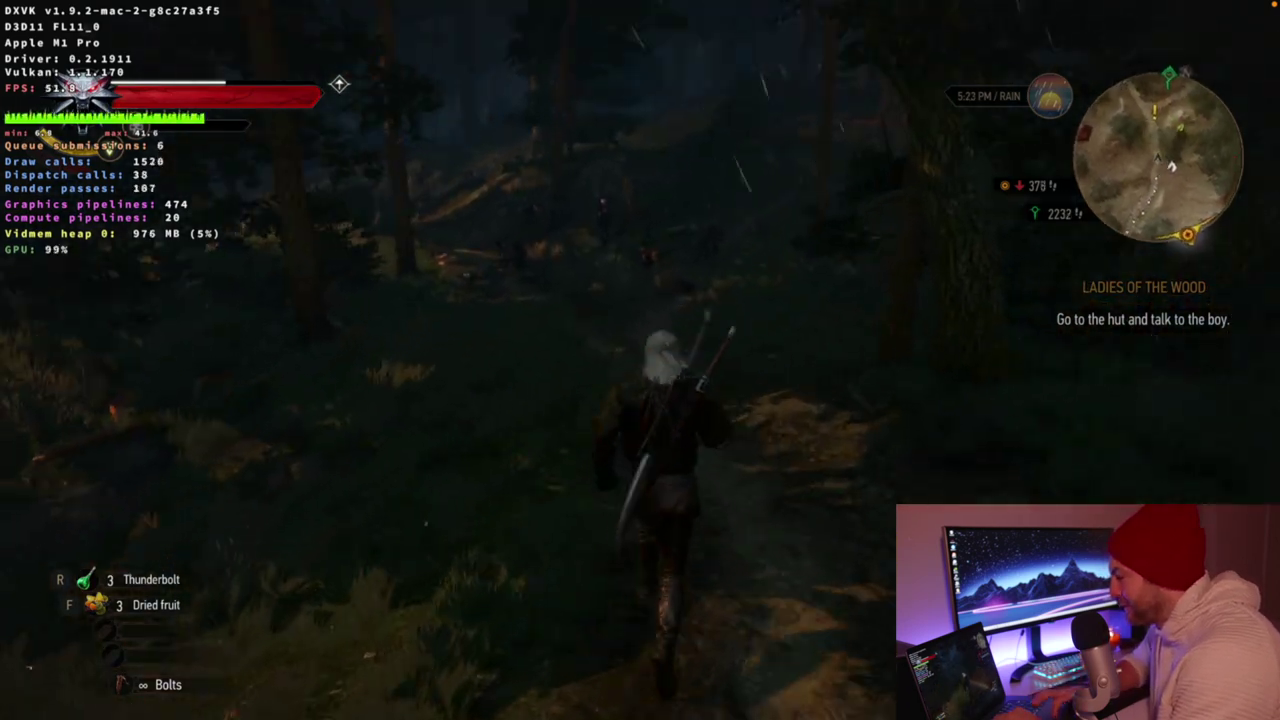
key("w")
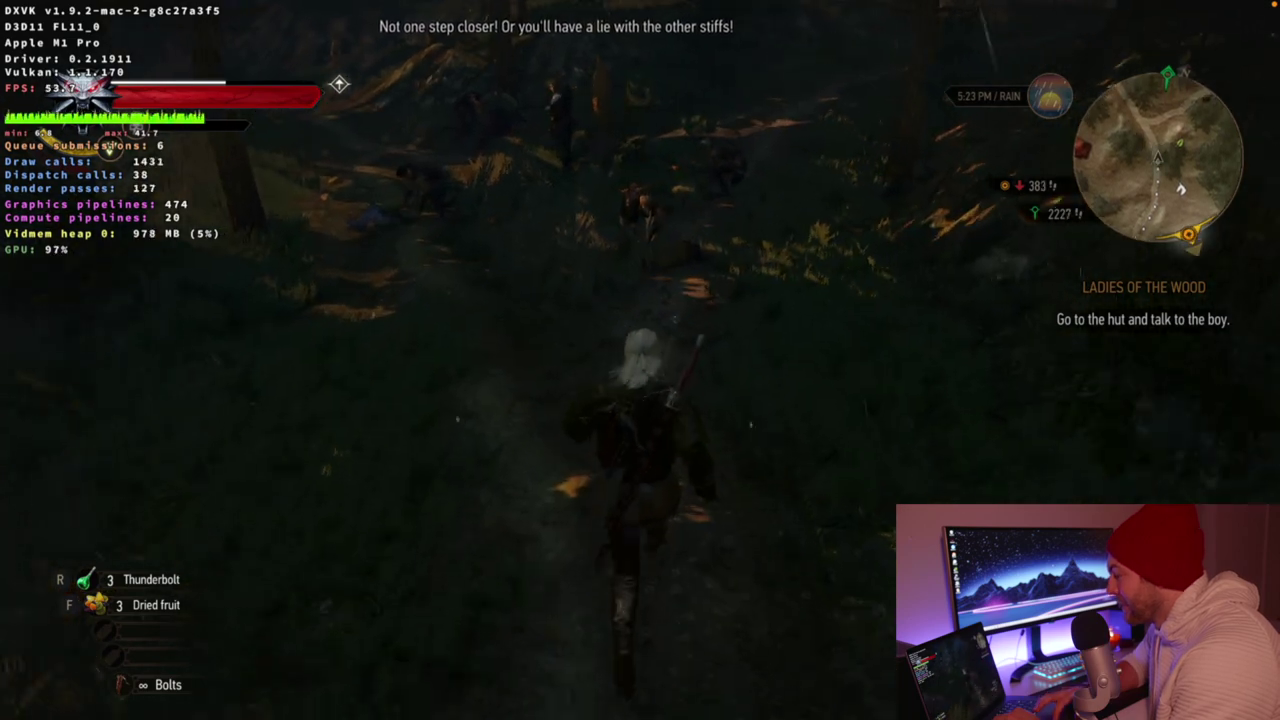
key("w")
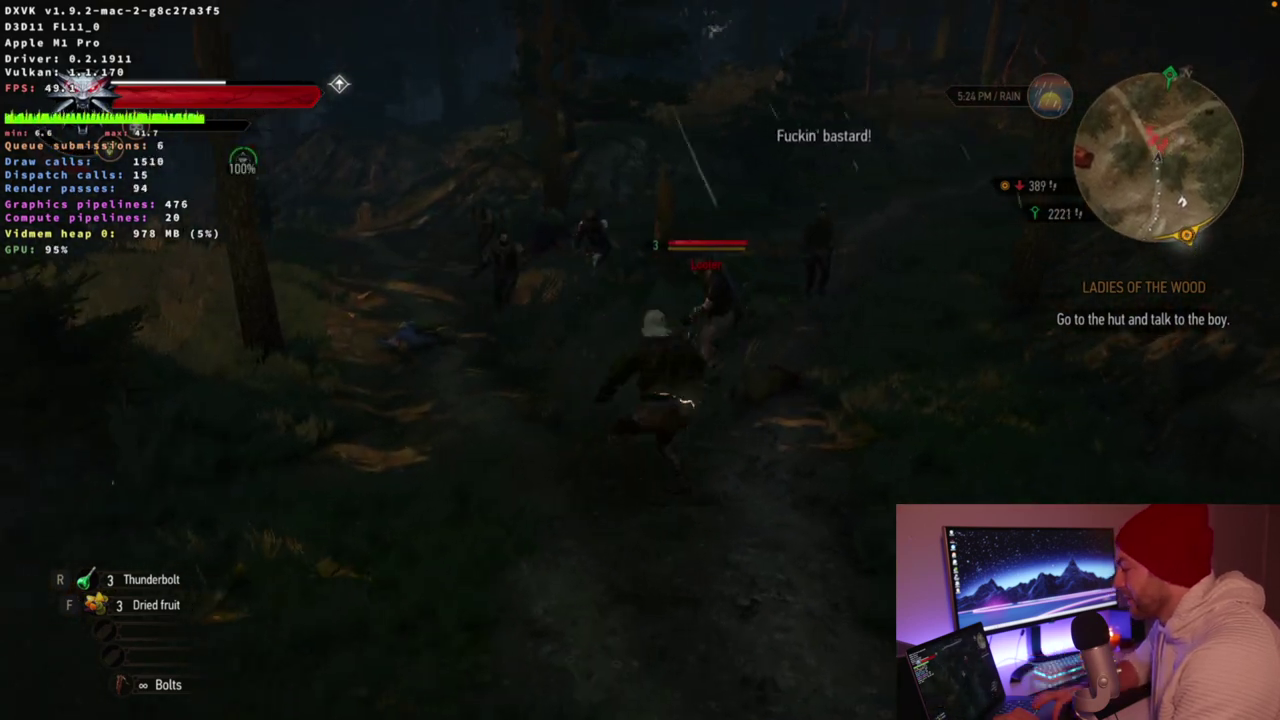
left_click(640, 360)
key("q")
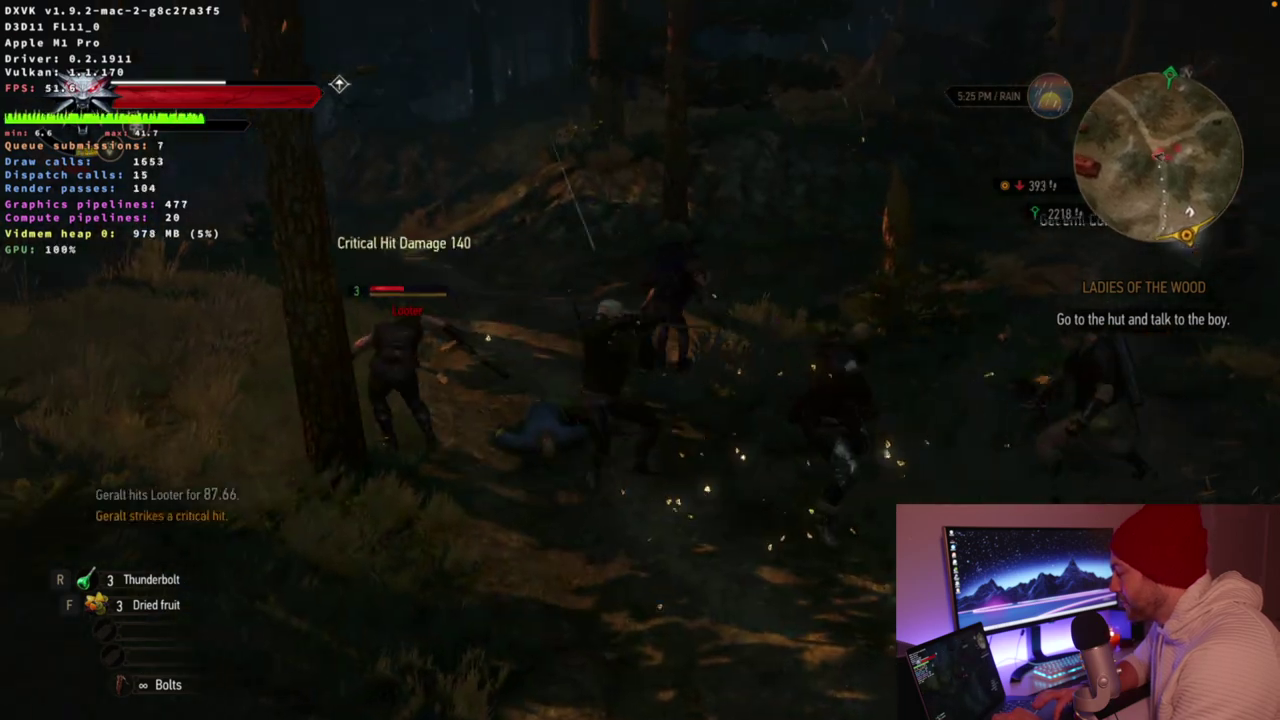
left_click(640, 360)
key("space")
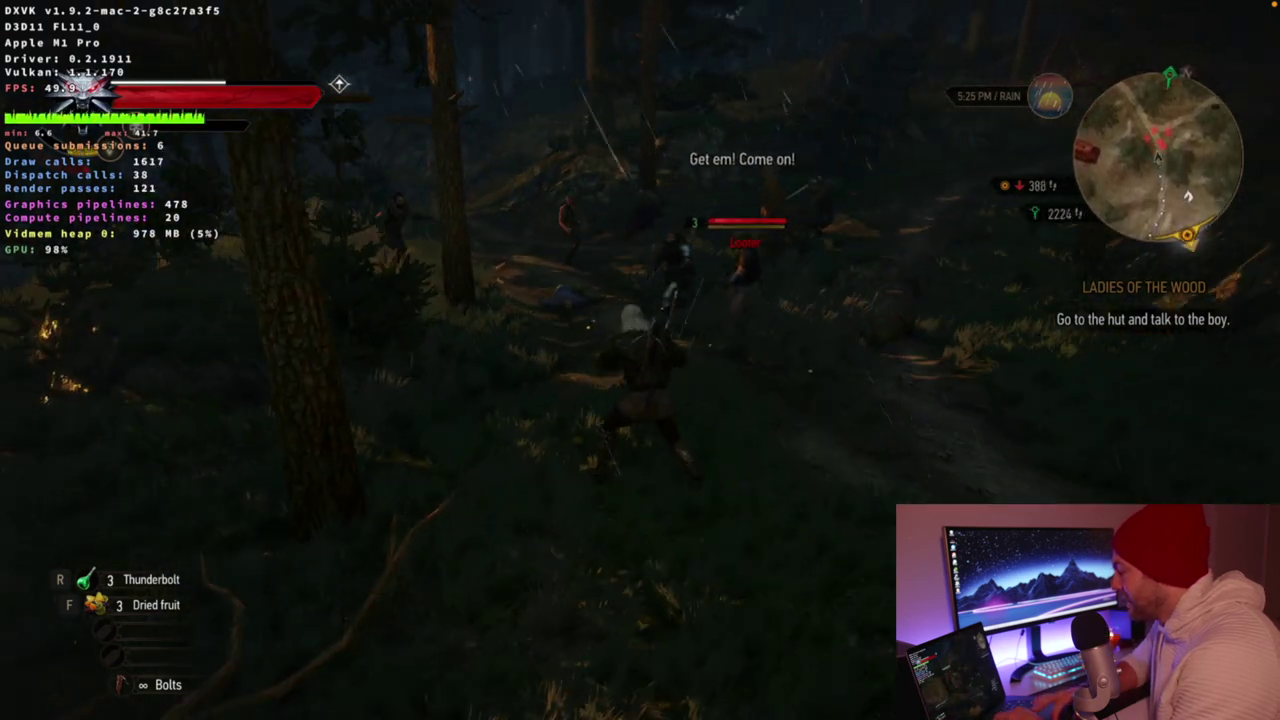
left_click(640, 360)
left_click(640, 360)
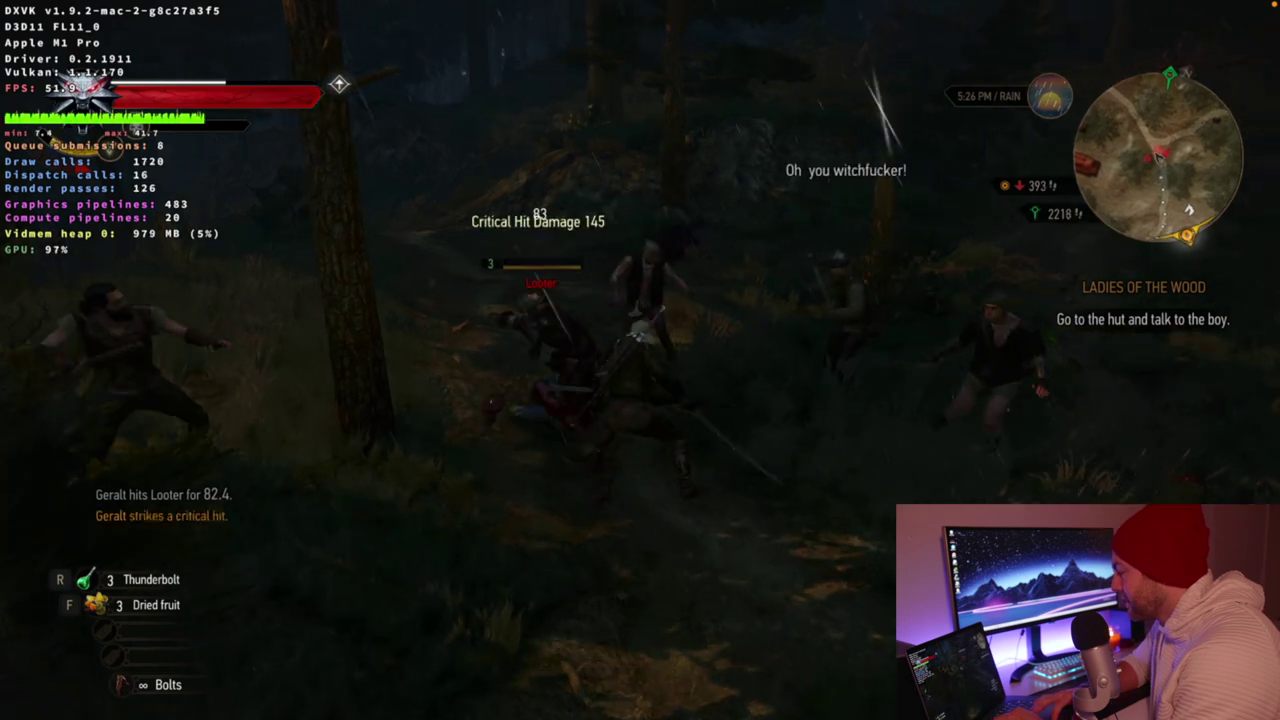
left_click(640, 360)
left_click(640, 360)
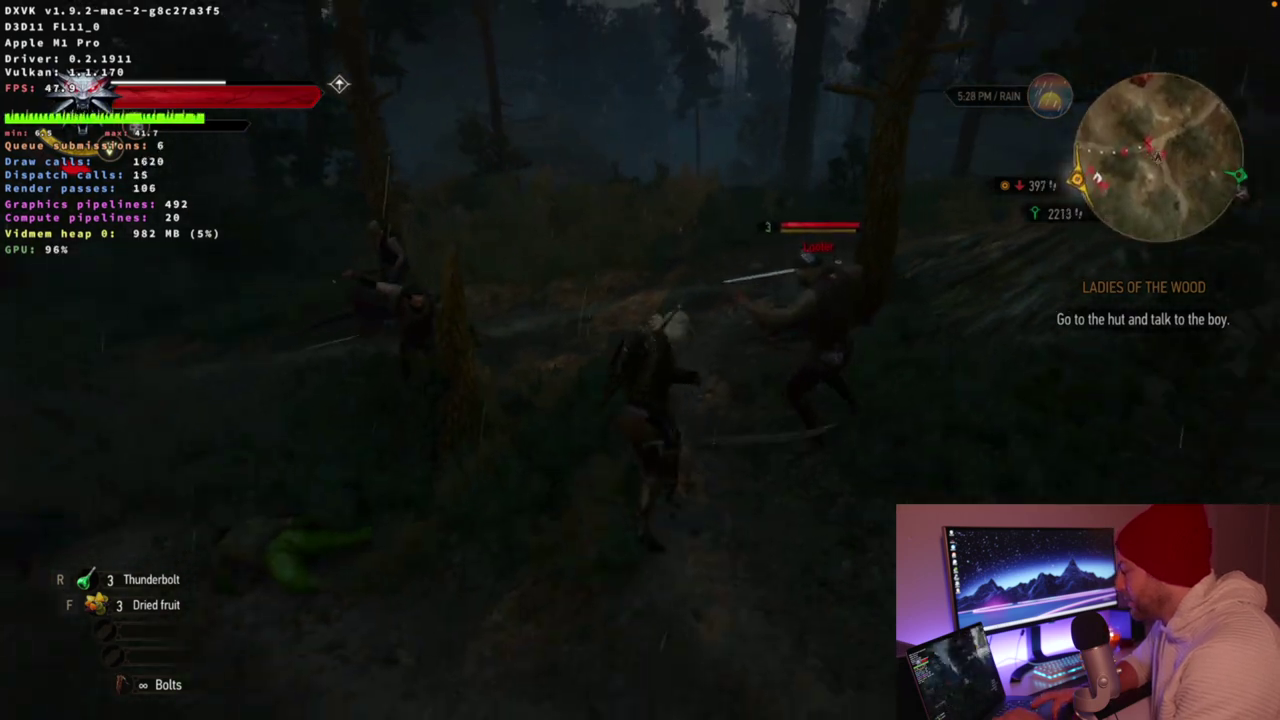
left_click(640, 360)
key("space")
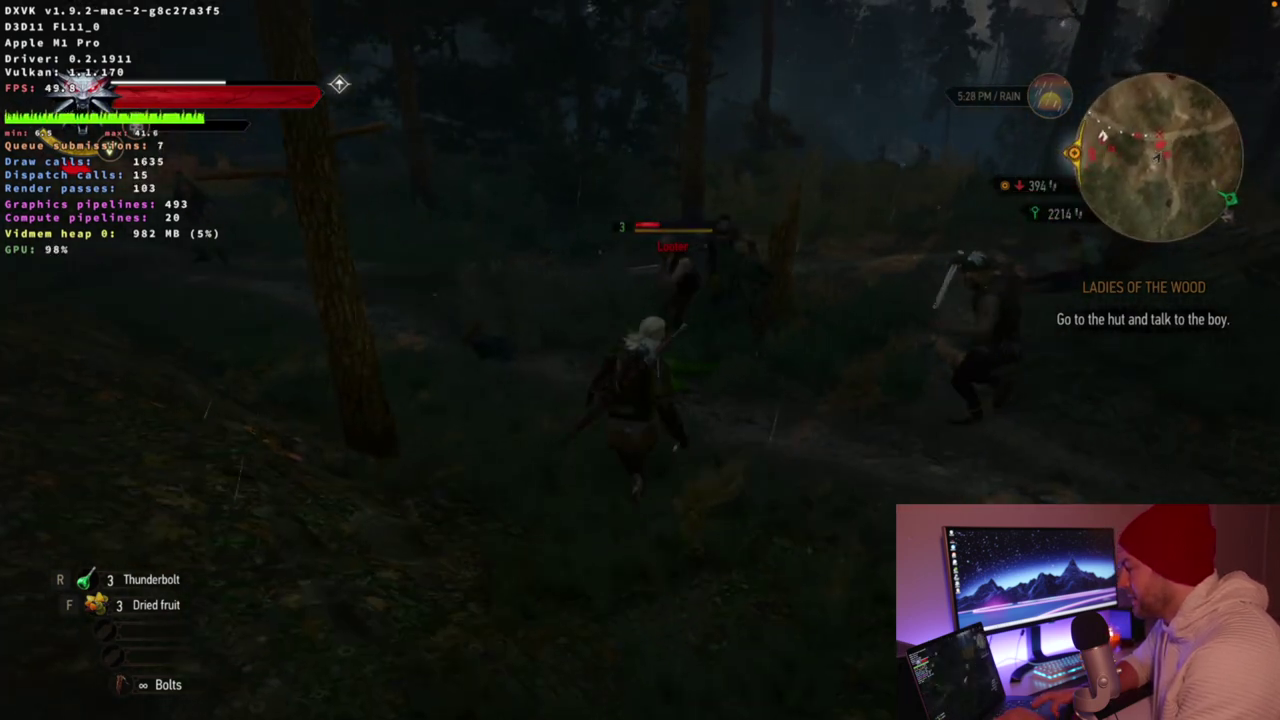
key("space")
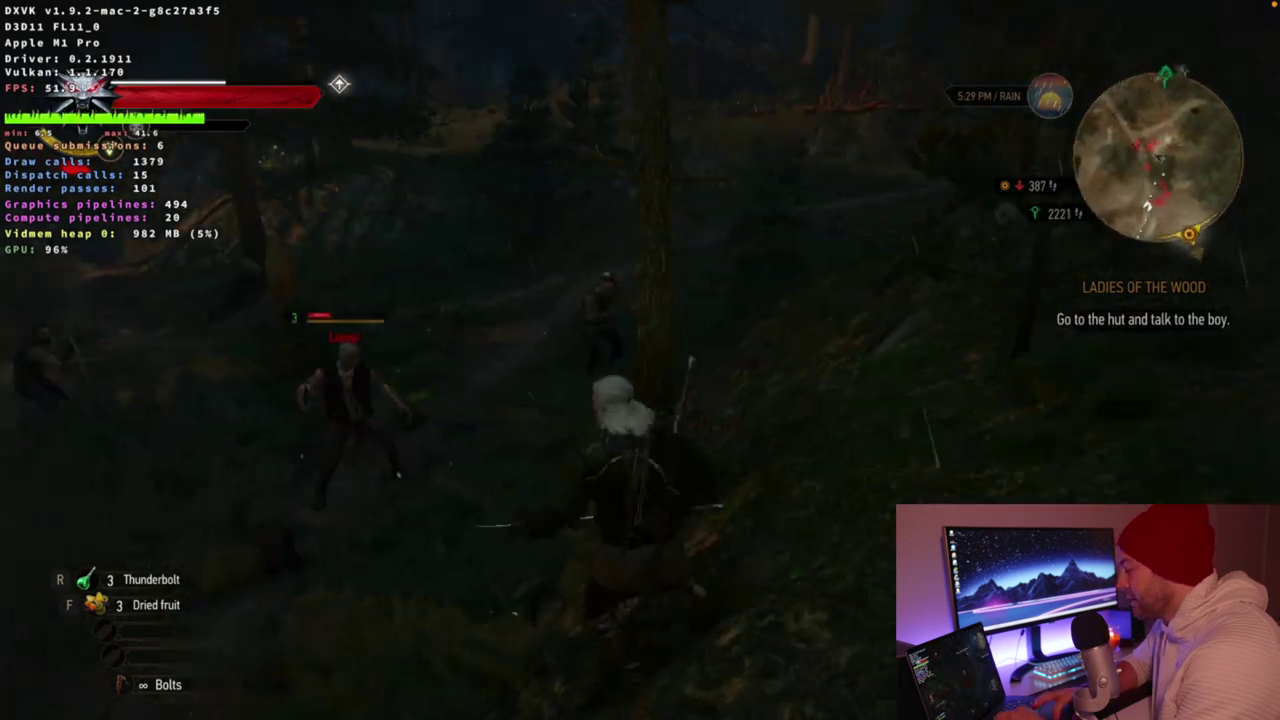
key("space")
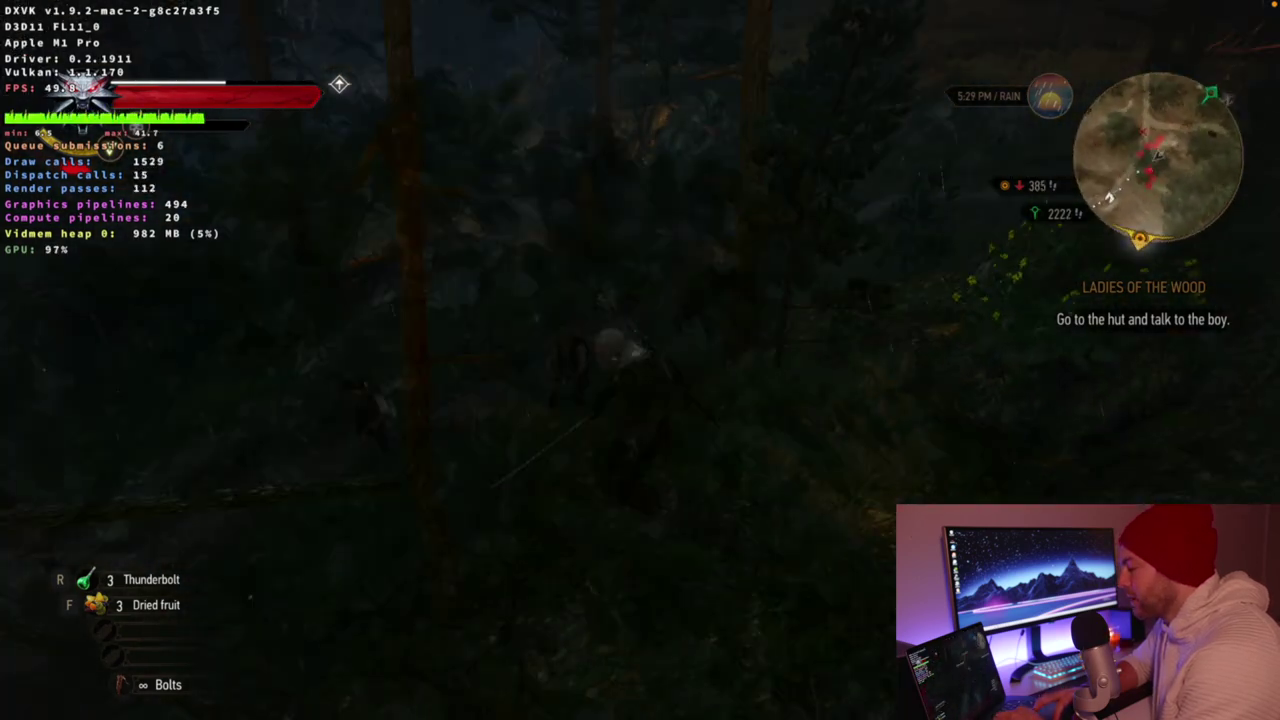
key("space")
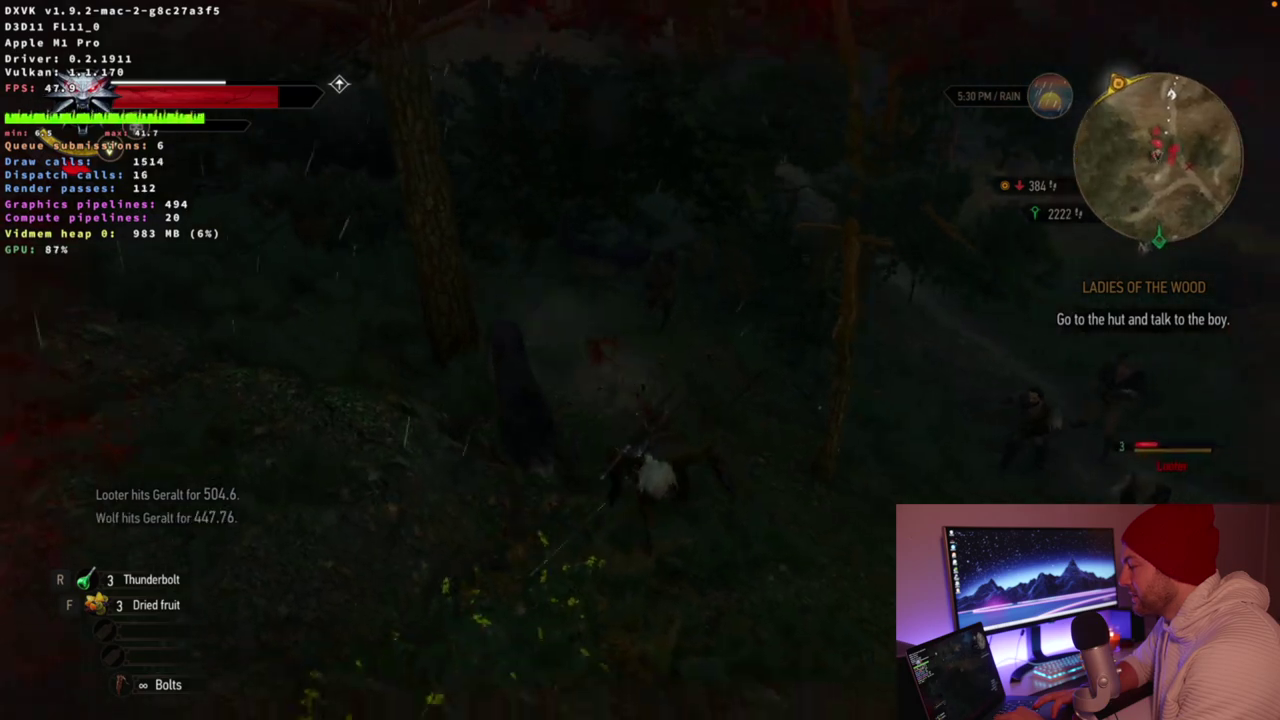
key("q")
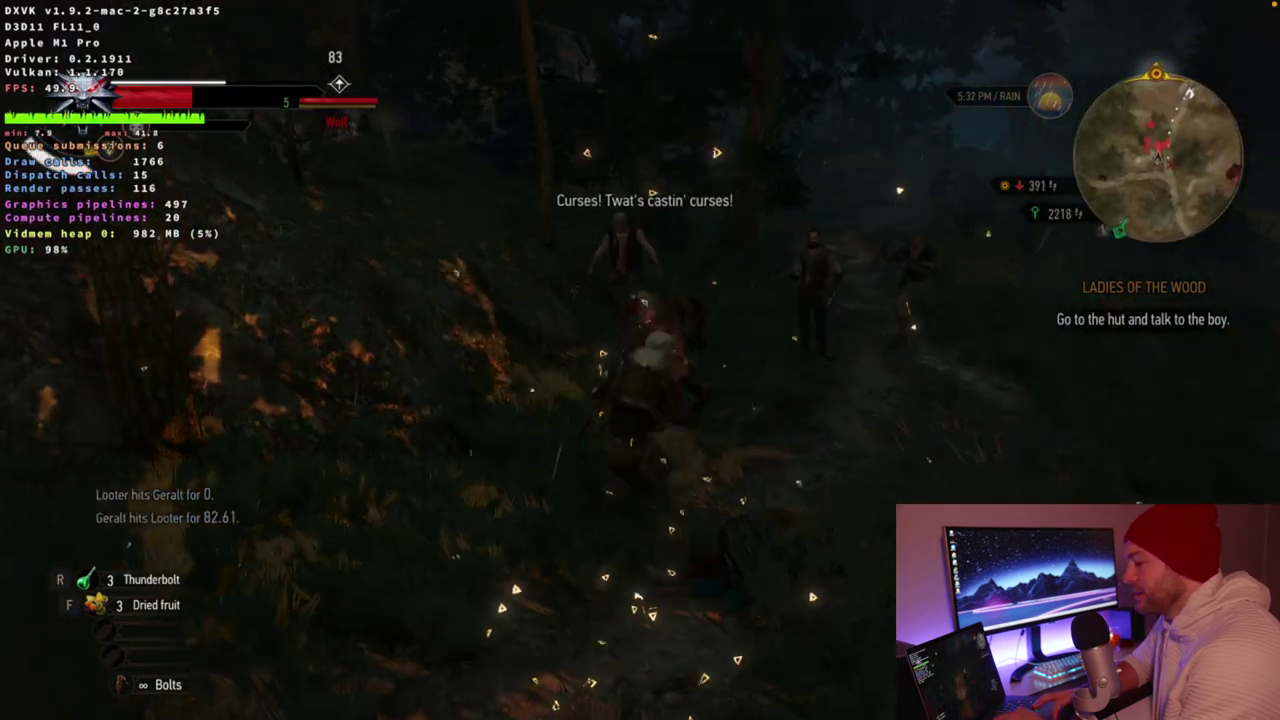
key("w")
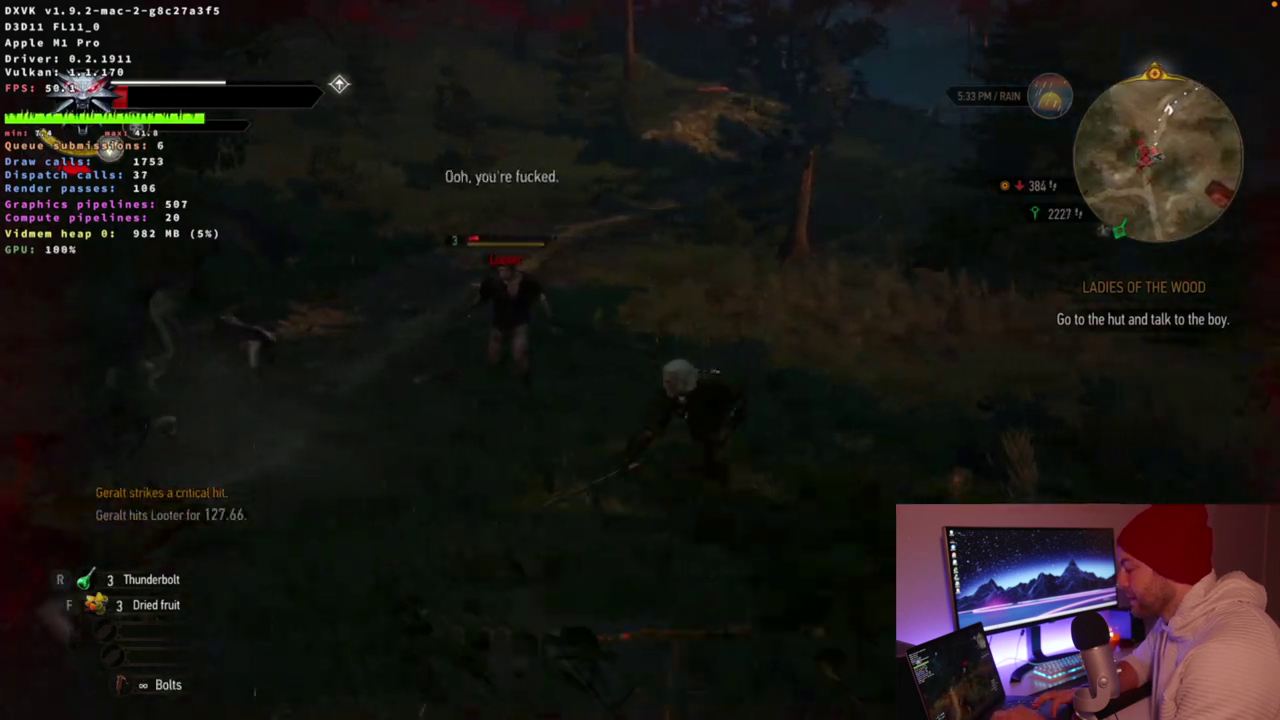
key("space")
key("space")
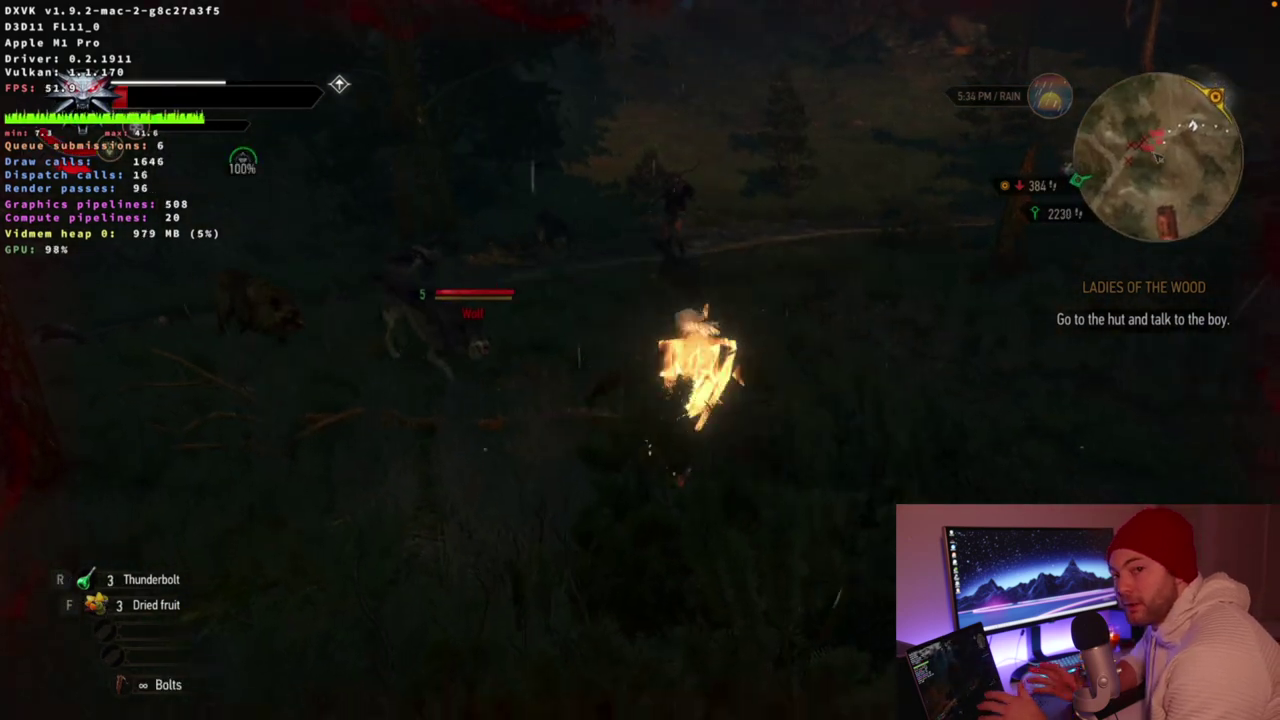
key("space")
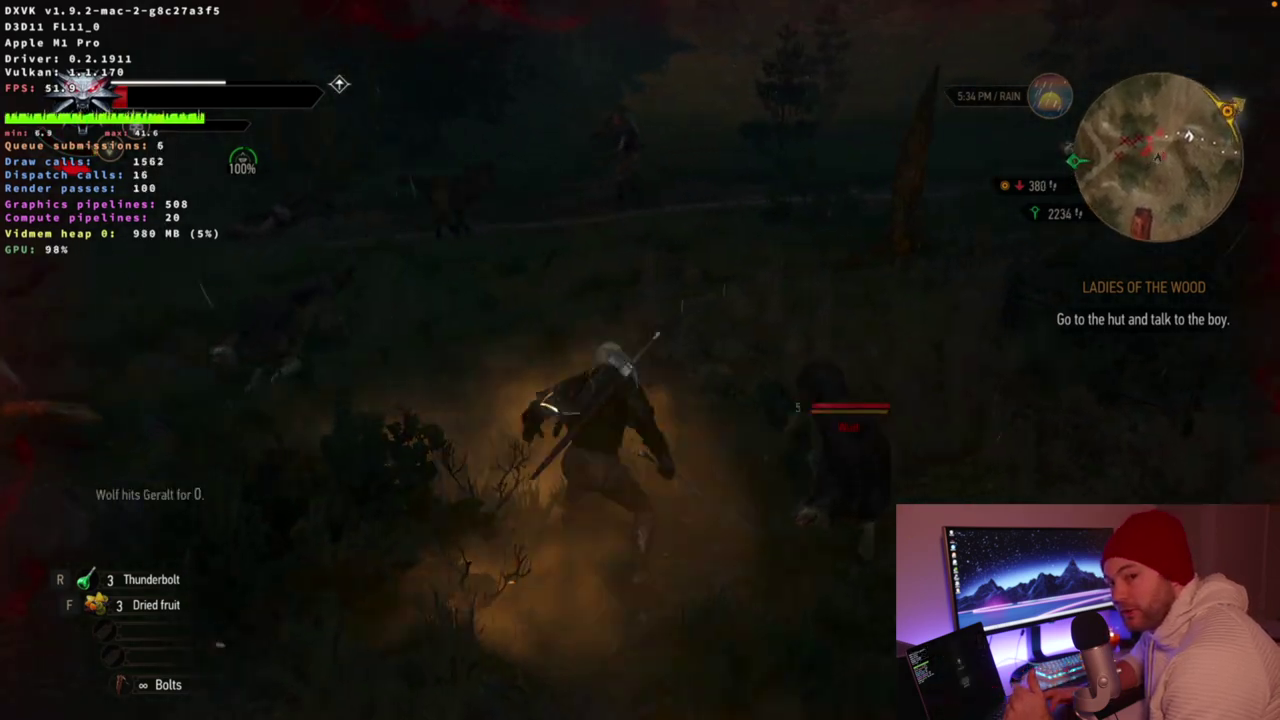
key("space")
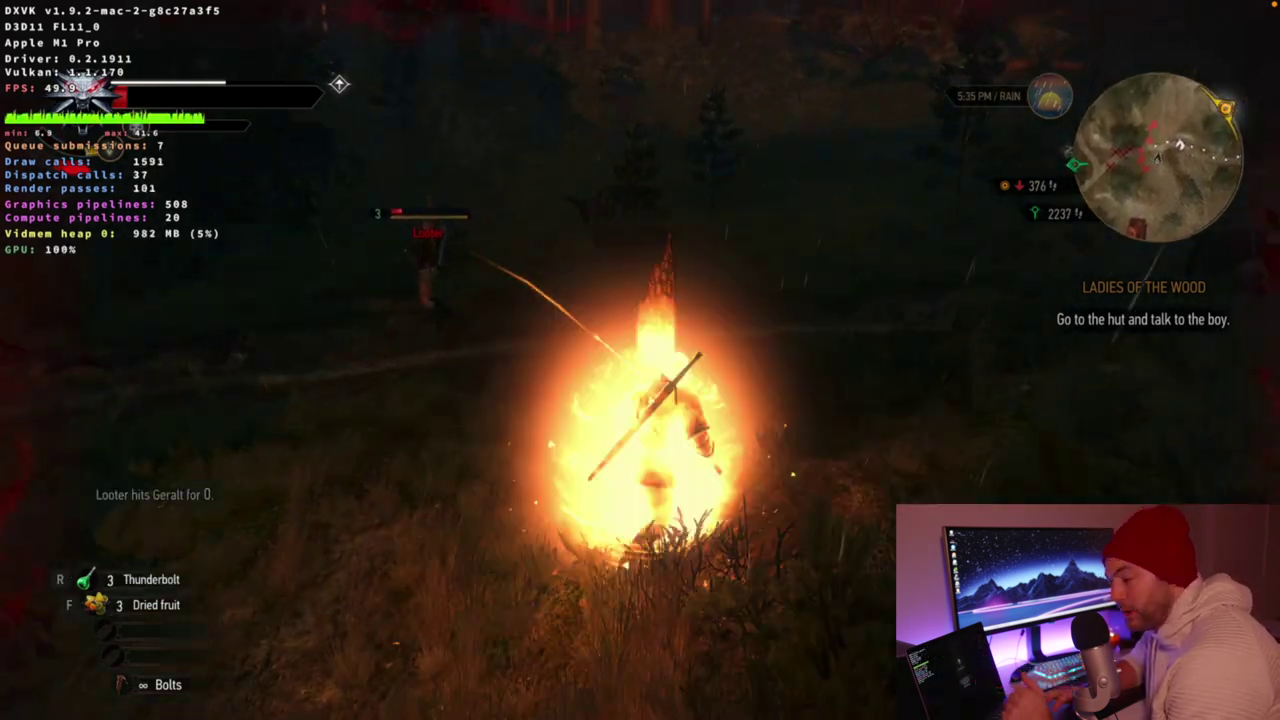
key("space")
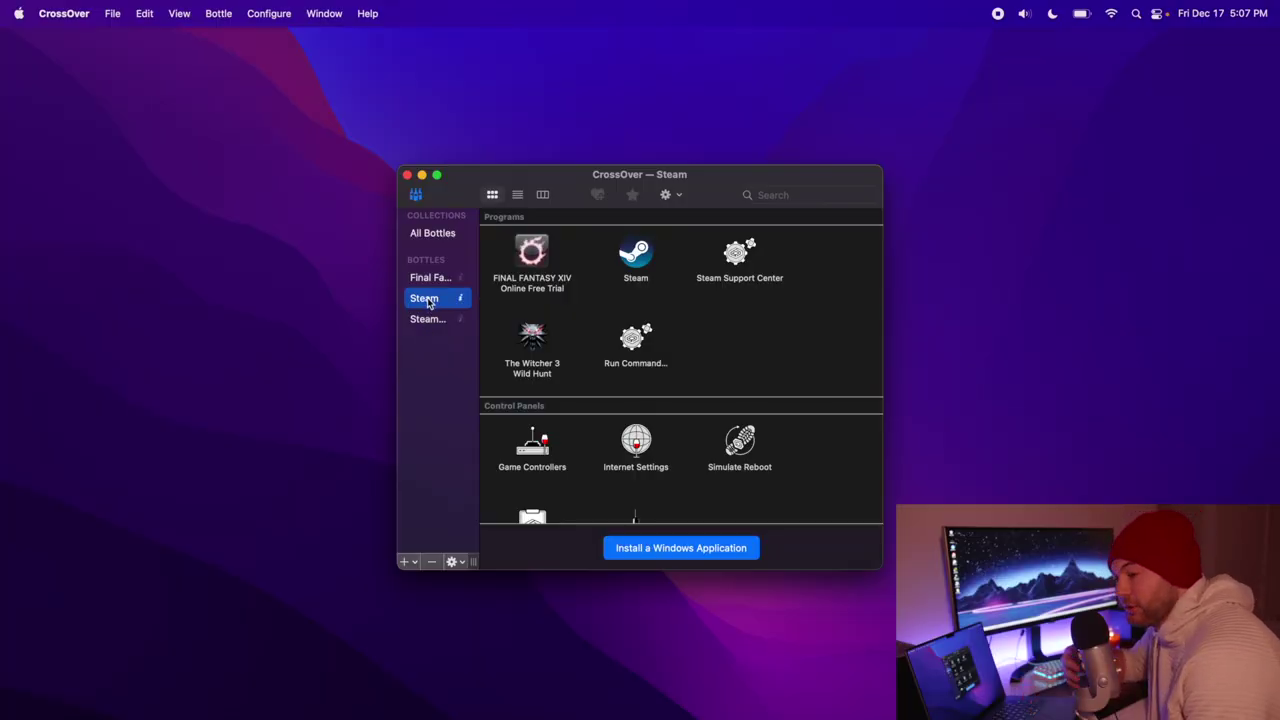
Step: Duplicate the Steam bottle in CrossOver under the name "Steam DXVK Test 2"
right_click(429, 302)
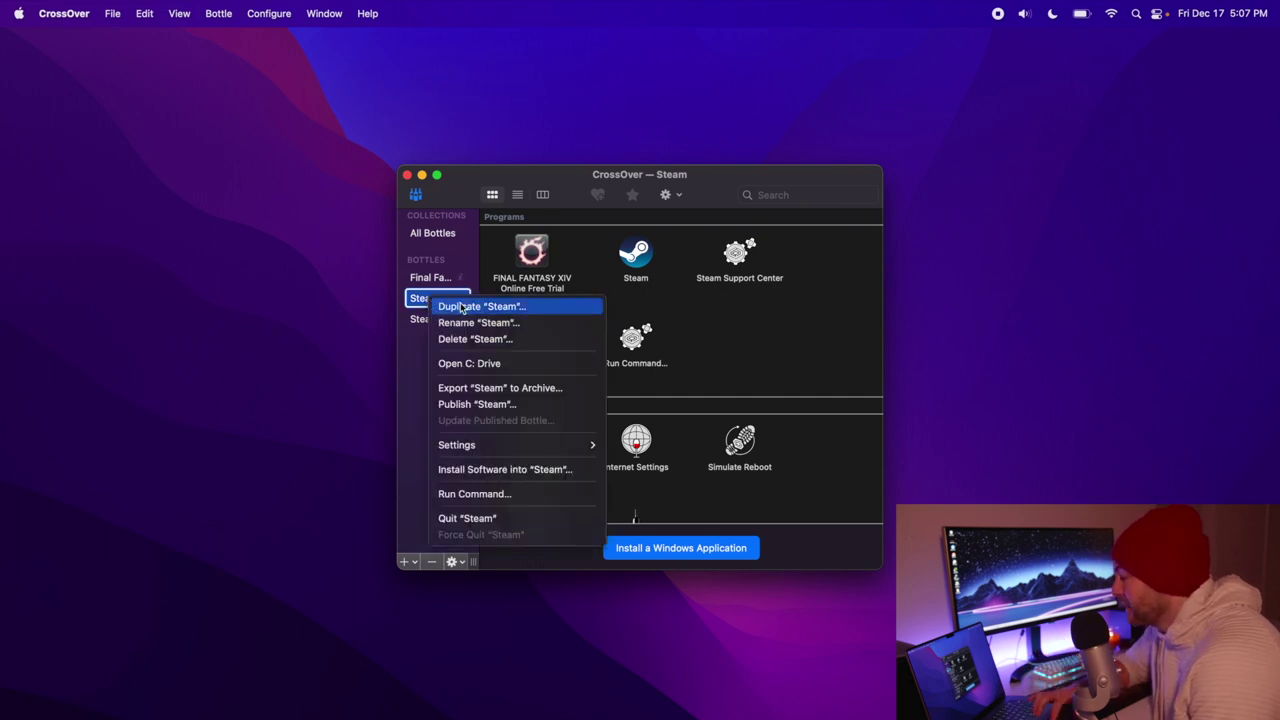
left_click(462, 307)
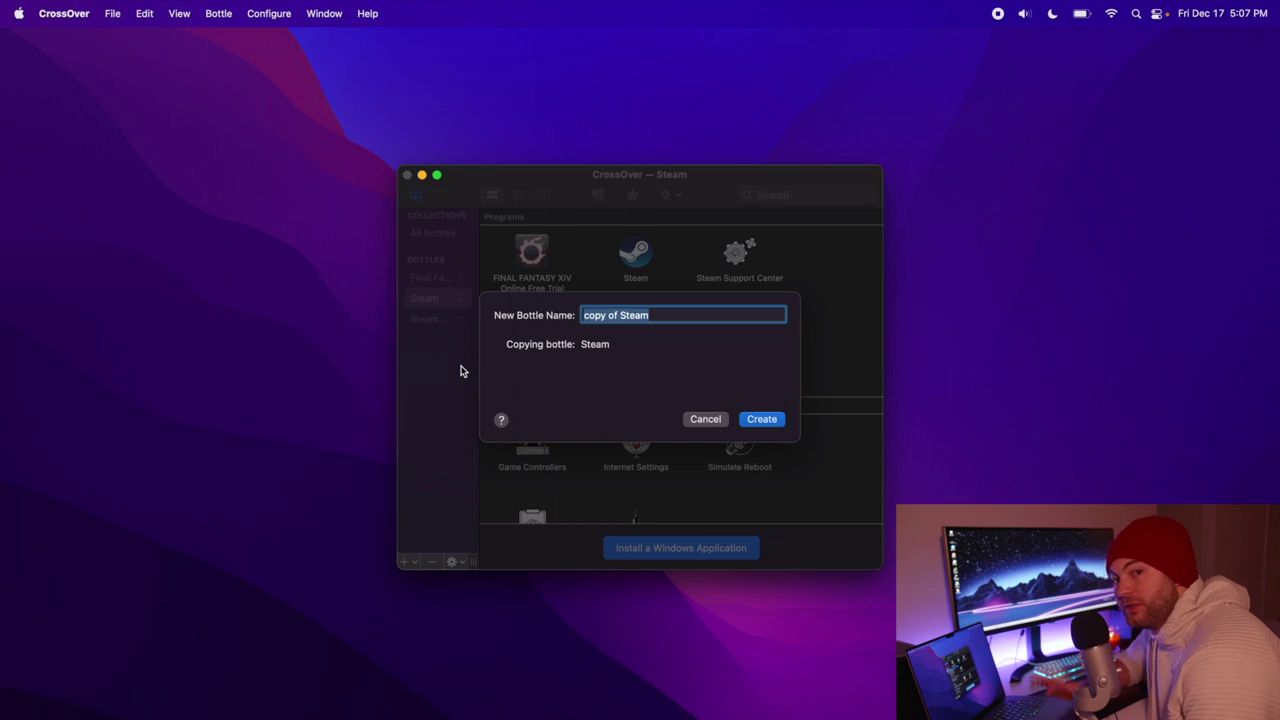
type("Steam DXVK Test 2")
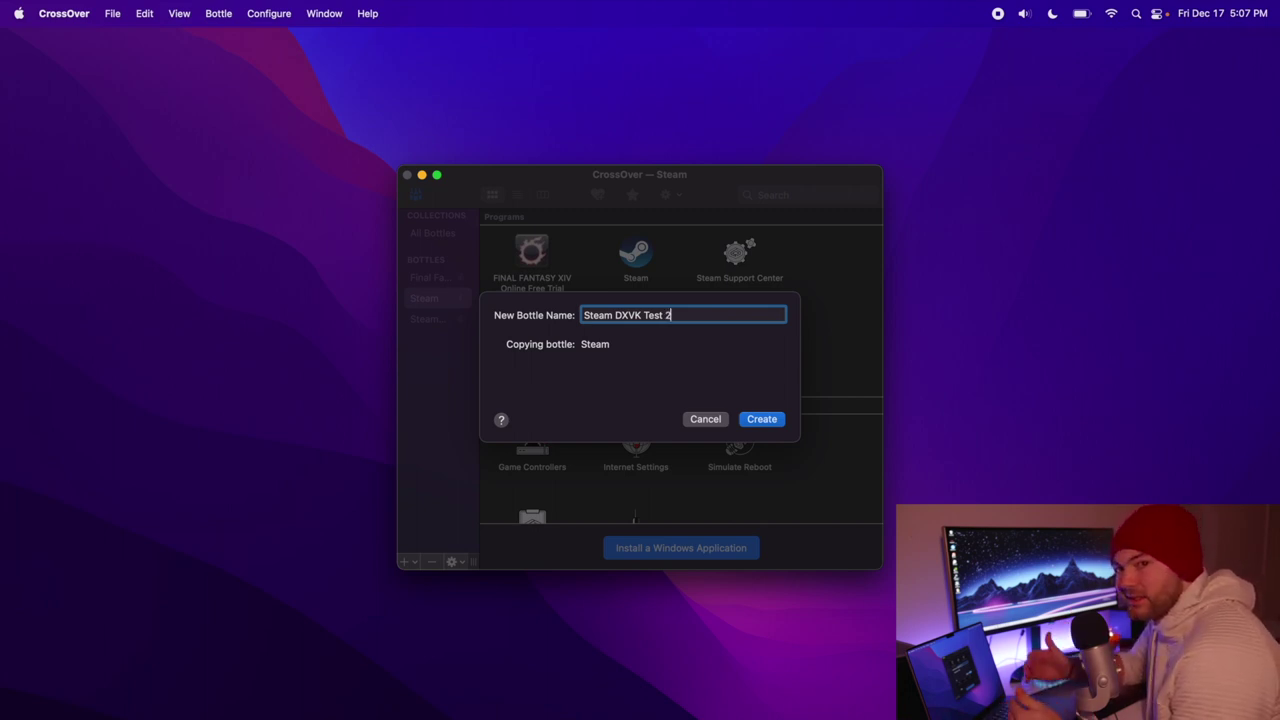
key("Return")
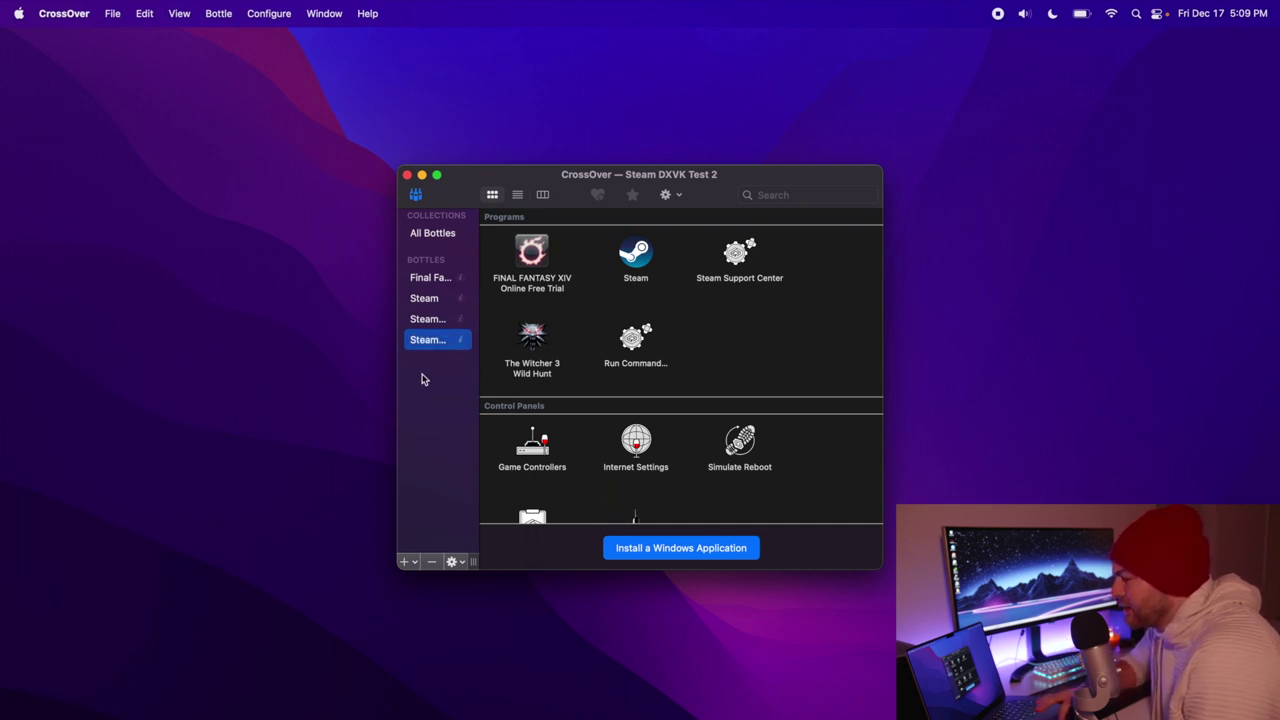
Step: Toggle CrossOver's bottle list off and back on to compare the two program views
left_click(416, 196)
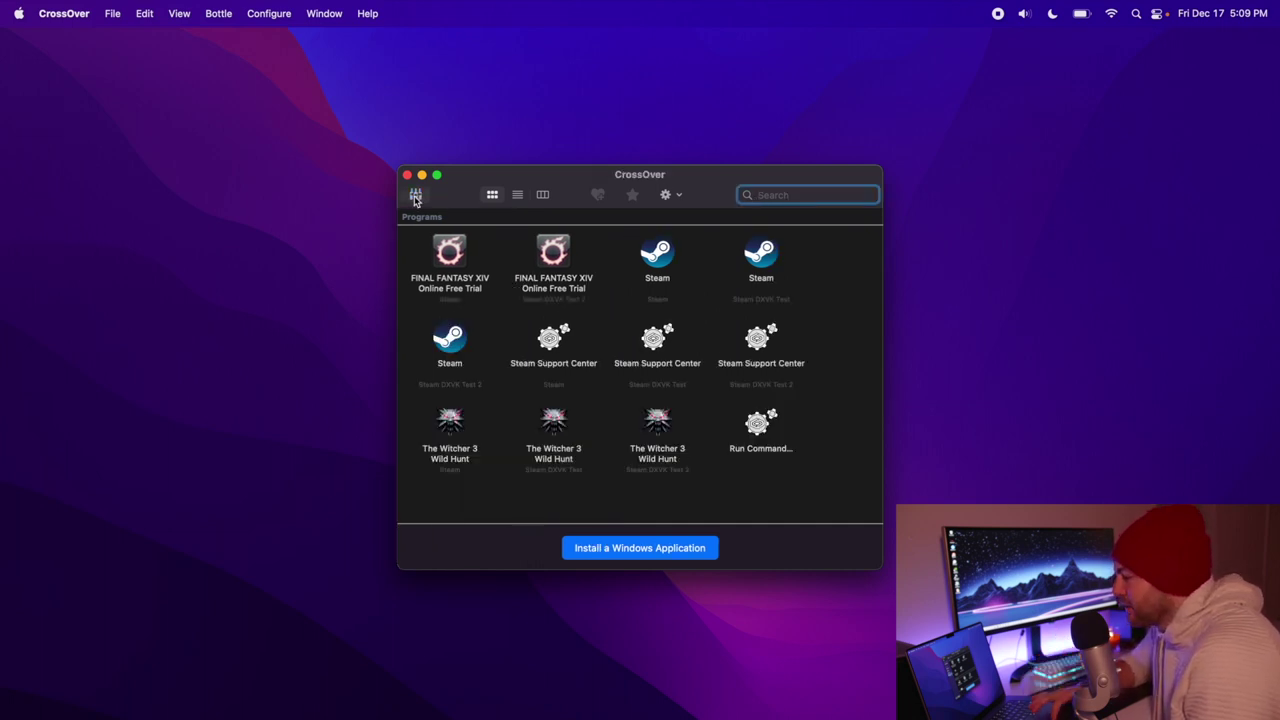
left_click(416, 196)
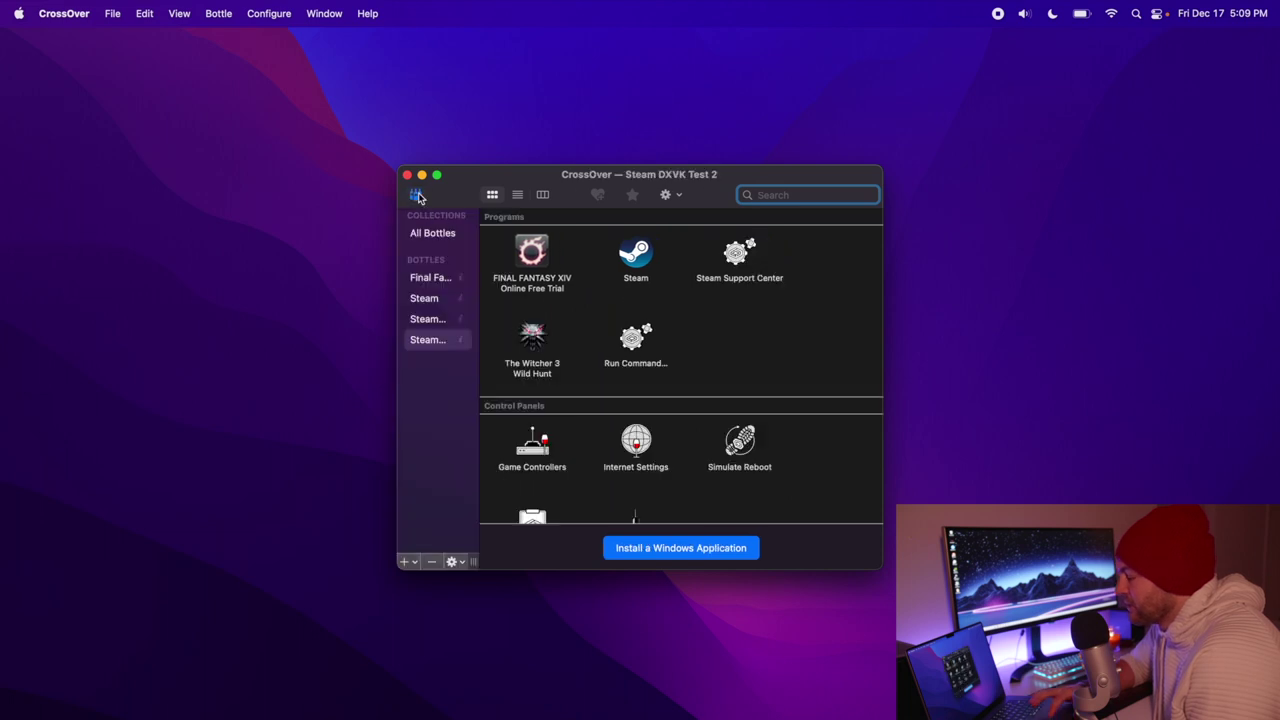
left_click(416, 196)
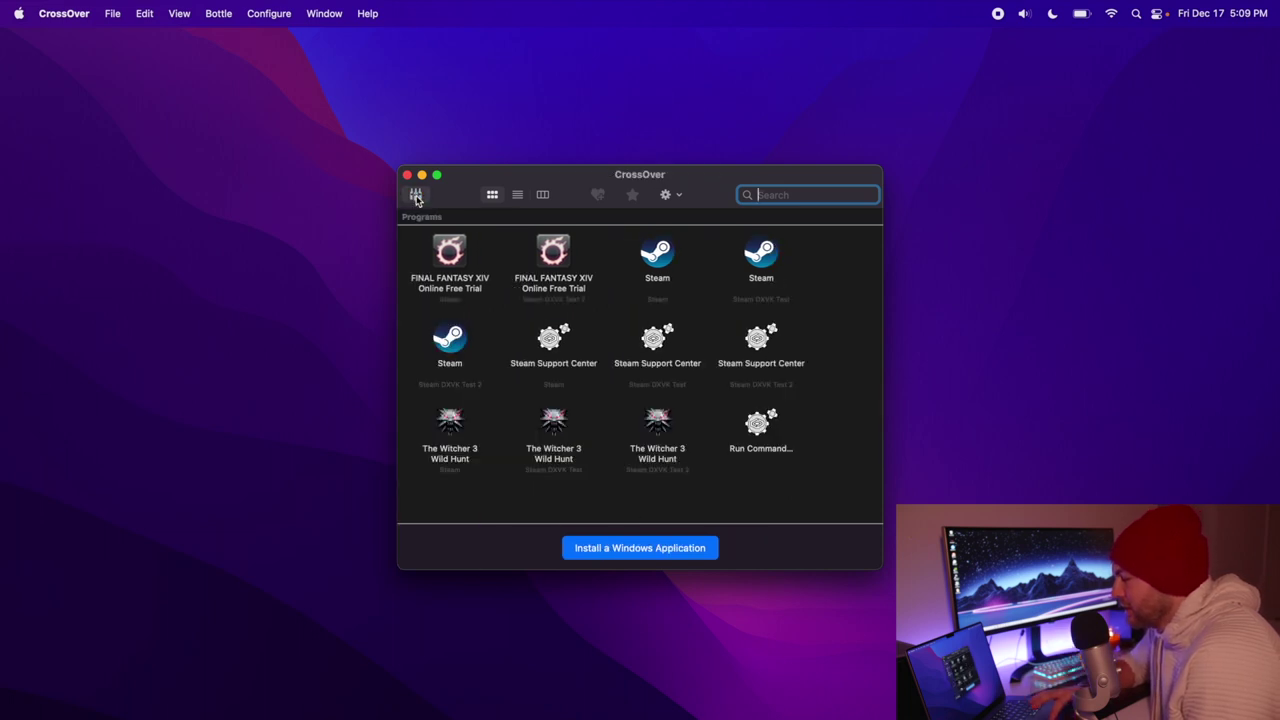
left_click(416, 196)
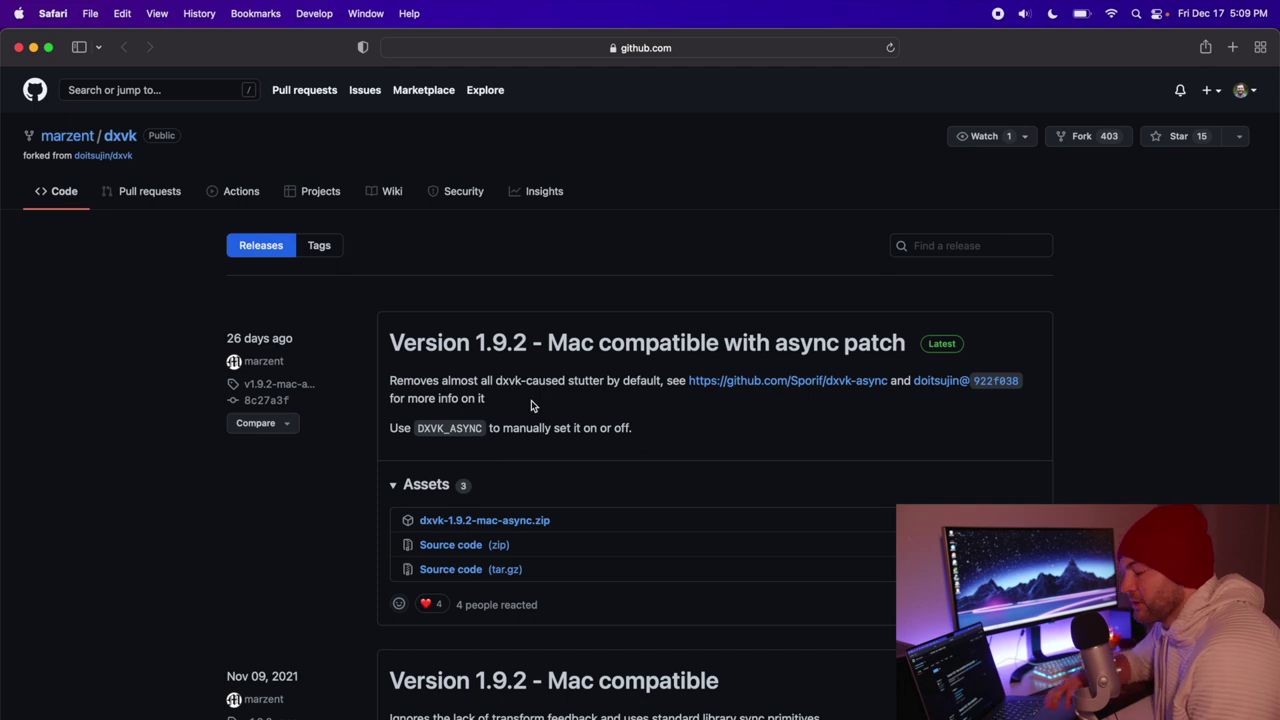
Step: Download dxvk-1.9.2-mac-async.zip from the marzent/dxvk releases page in Safari and open the downloaded folder in Finder
left_click(466, 528)
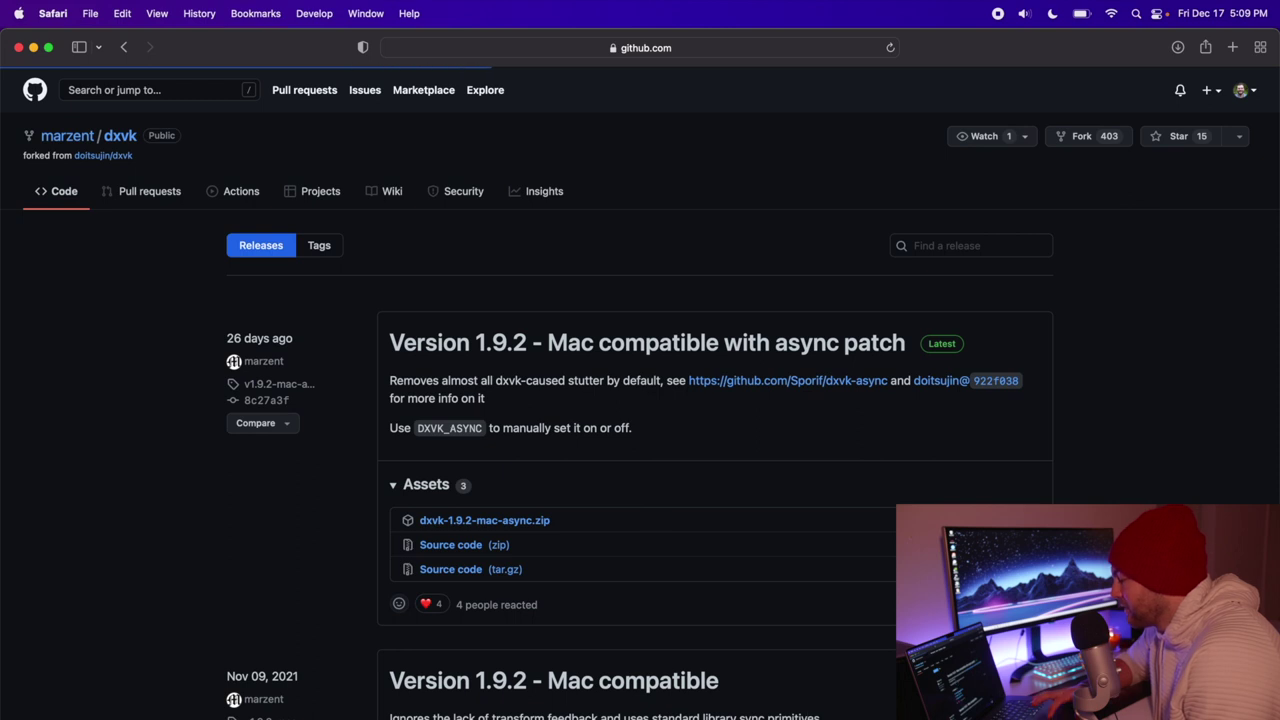
left_click(982, 716)
left_click(980, 646)
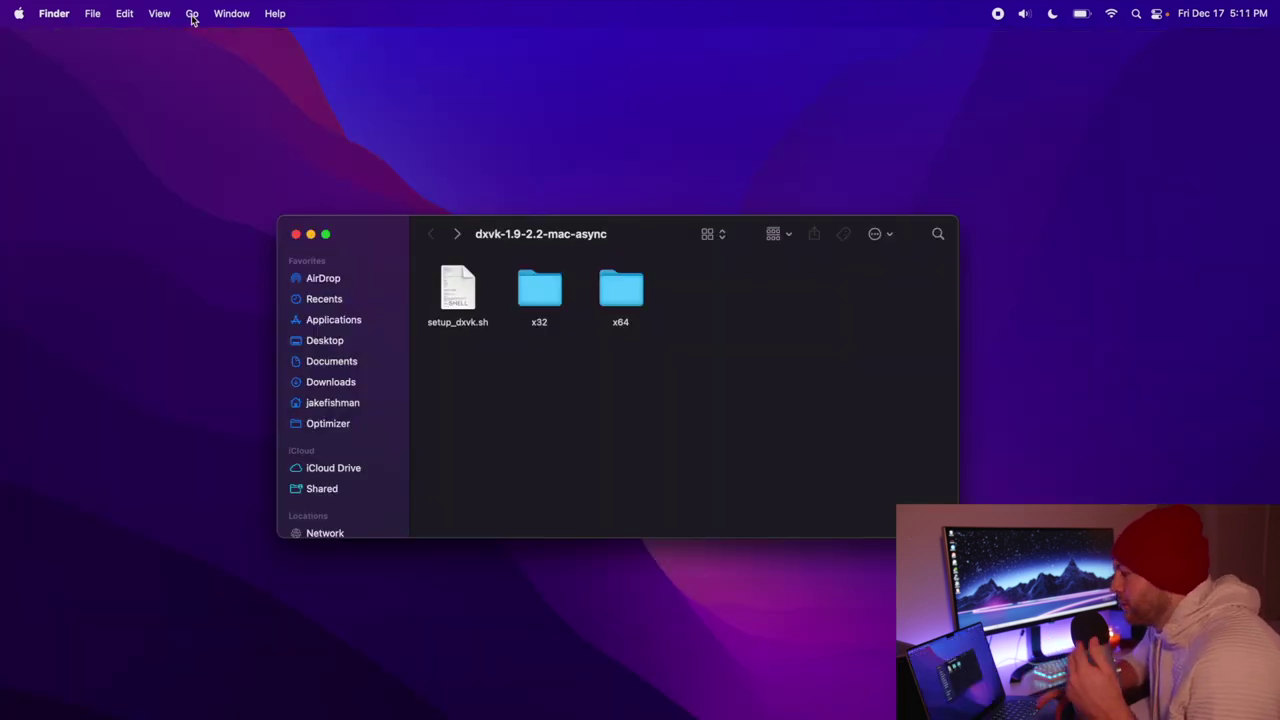
Step: Go to the folder Library/Application Support/CrossOver/Bottles/ inside the user's home folder in Finder
left_click(192, 14)
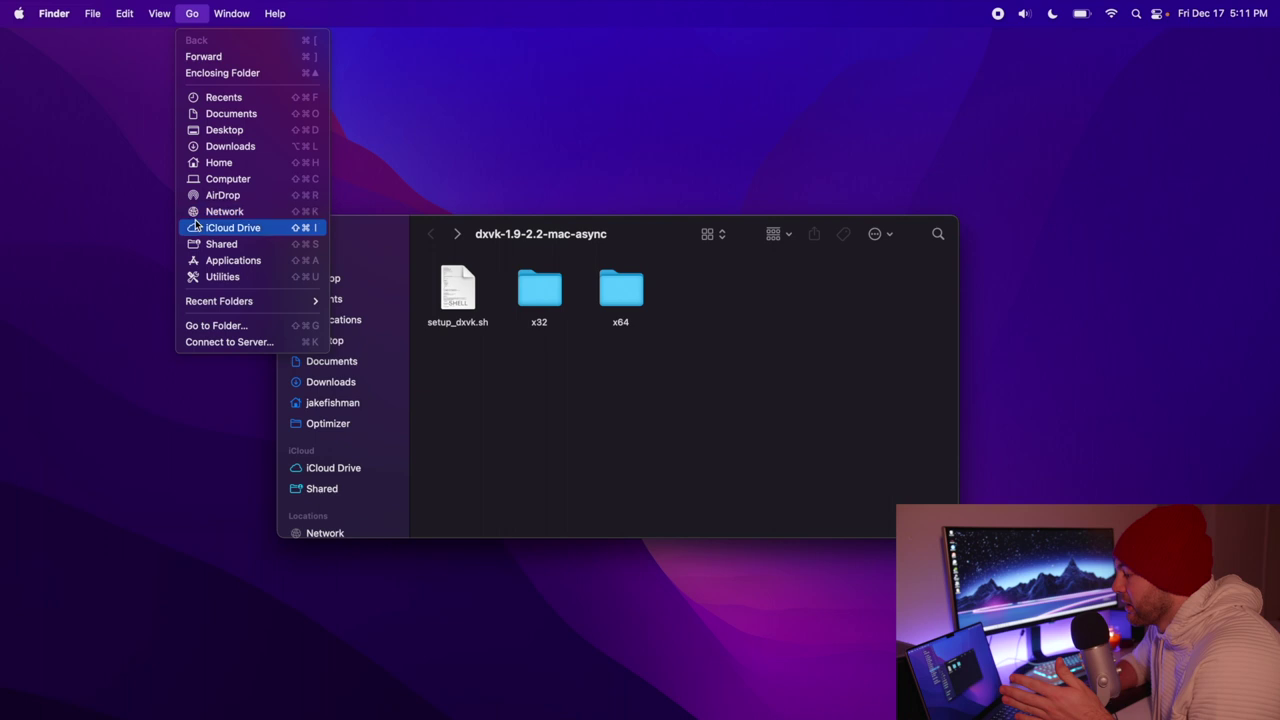
left_click(217, 325)
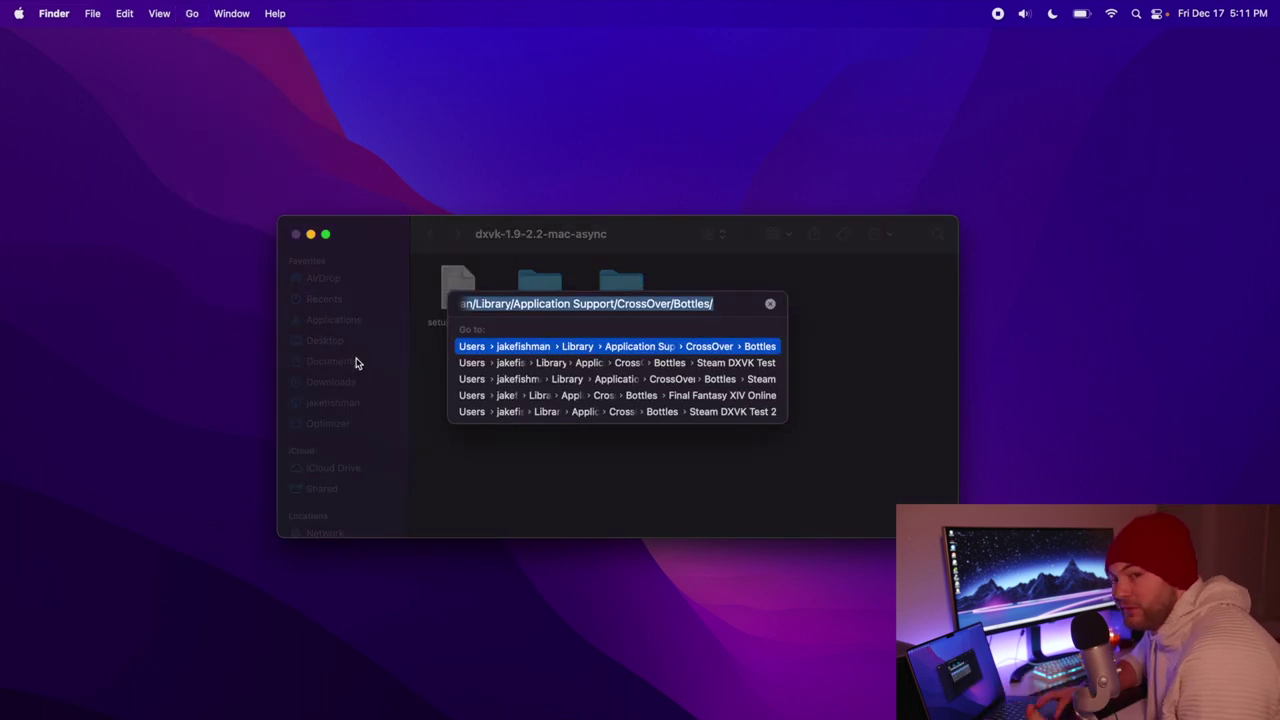
left_click(706, 305)
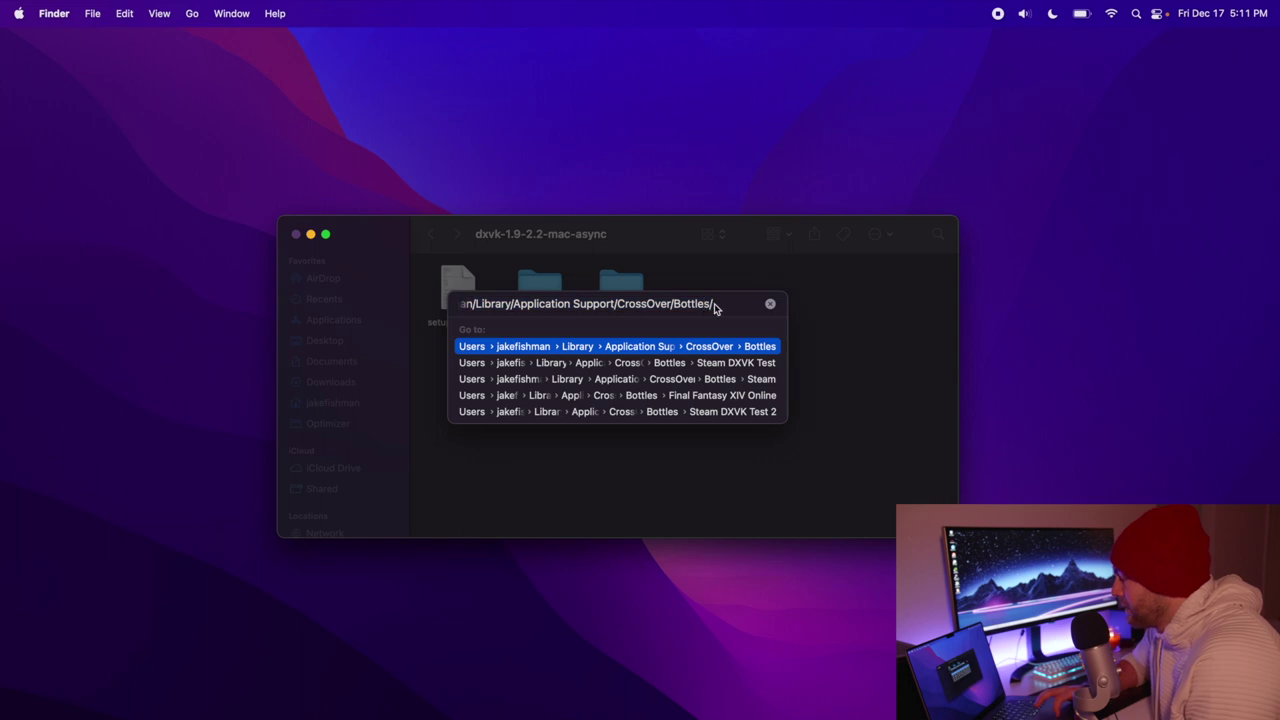
left_click_drag(558, 303, 349, 289)
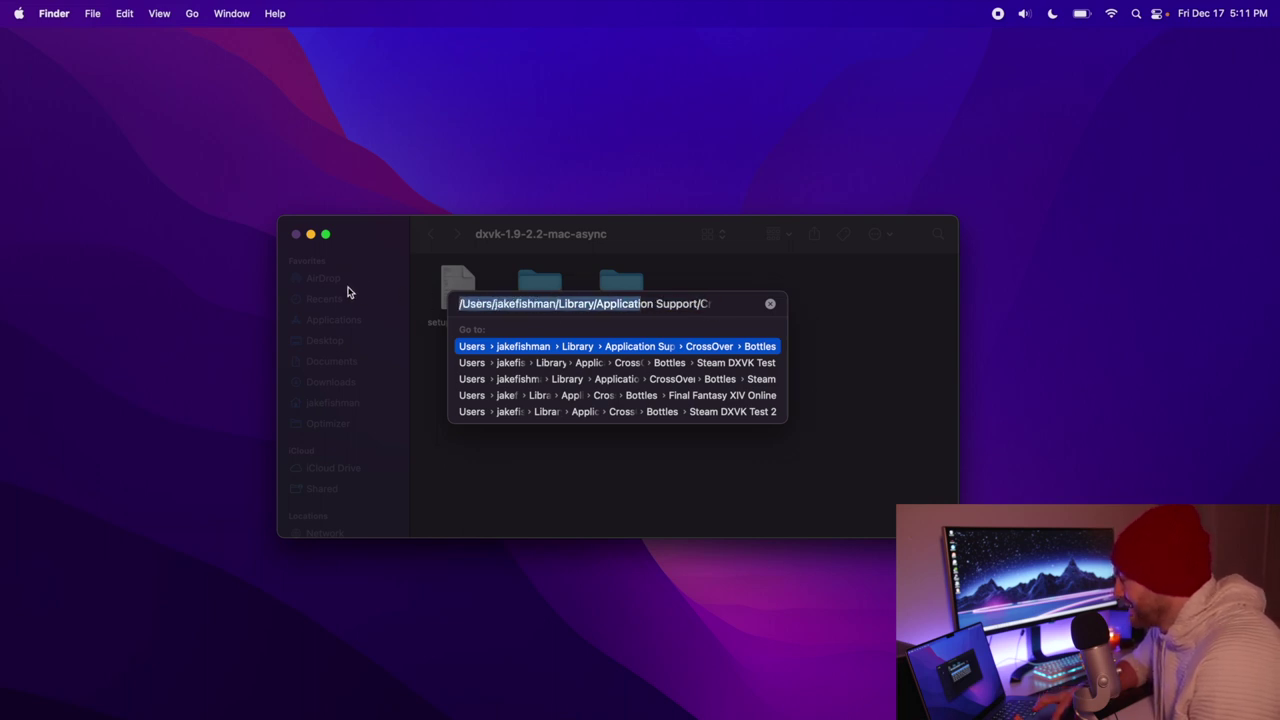
left_click(448, 297)
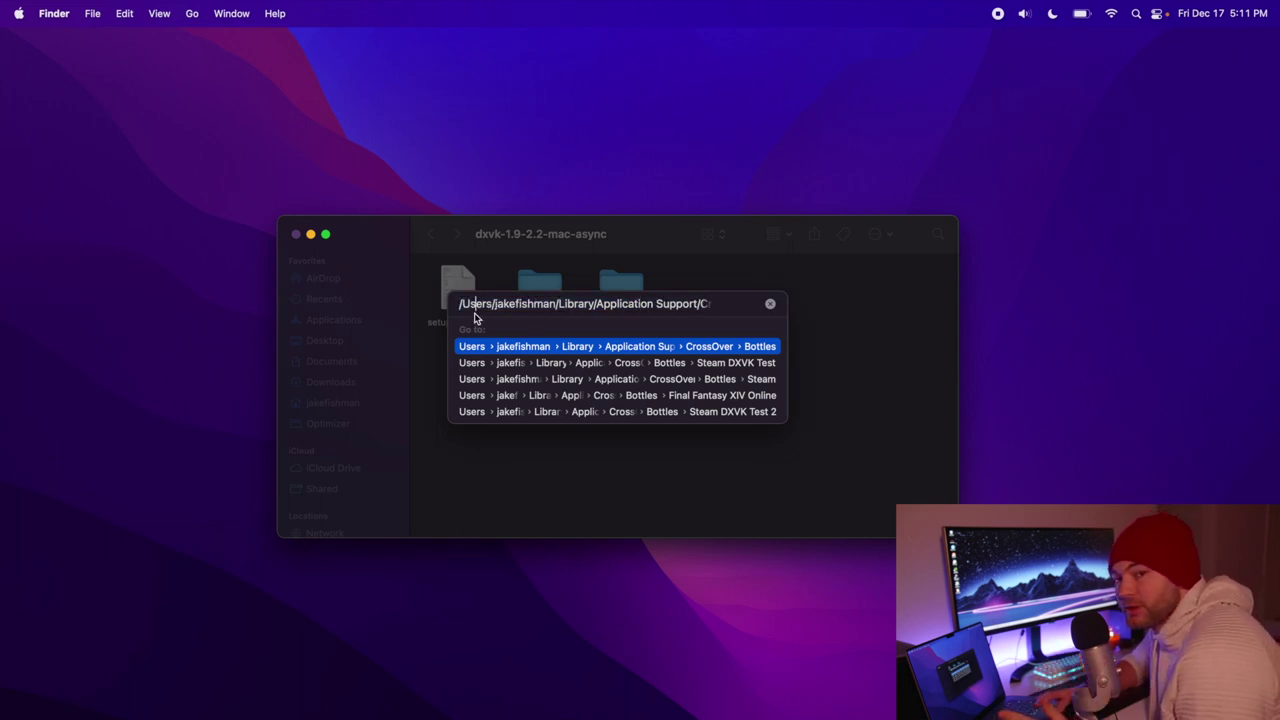
key("Right")
key("Right")
key("Right")
key("Right")
key("Right")
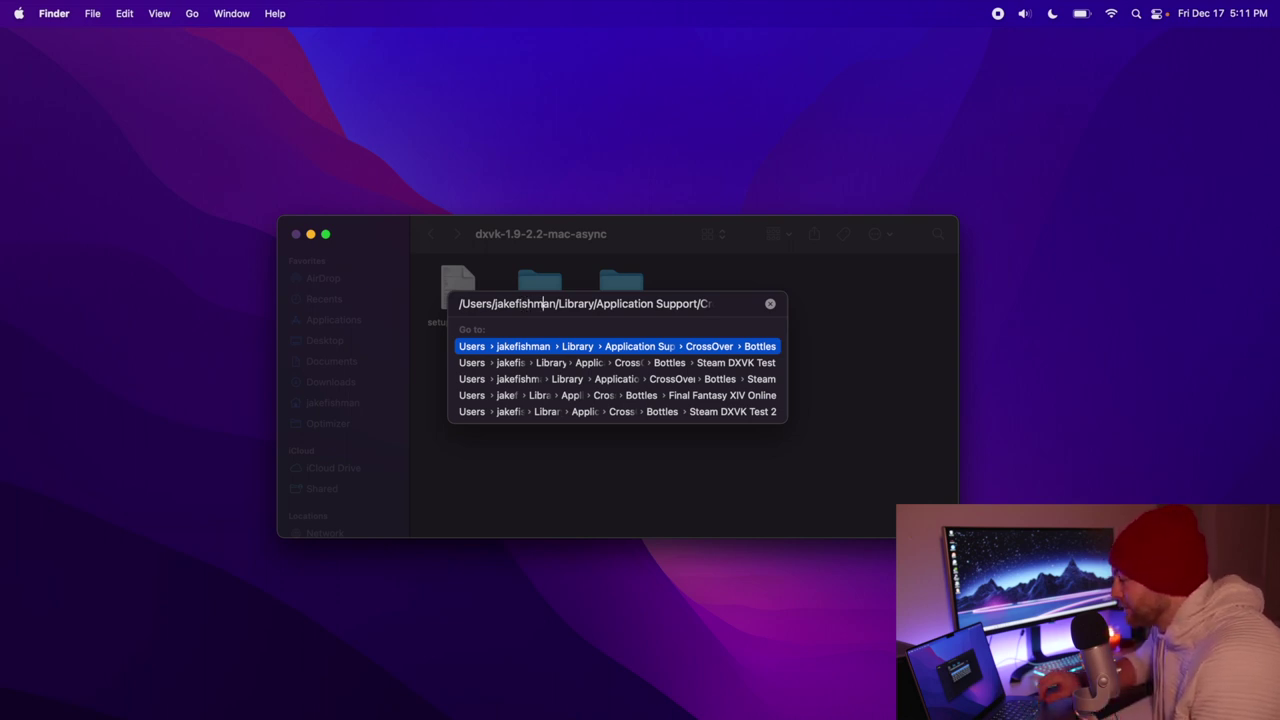
key("Right")
key("Right")
key("Right")
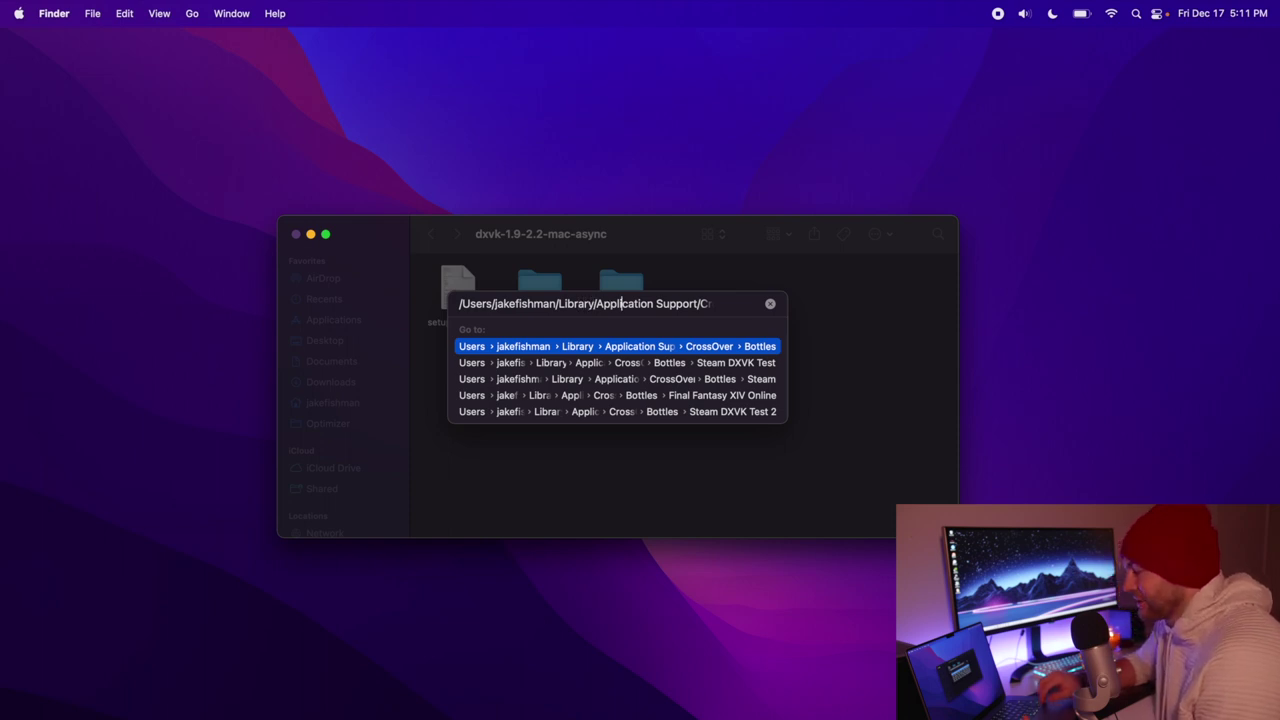
key("Right")
key("Right")
key("Right")
key("Right")
key("Right")
key("Right")
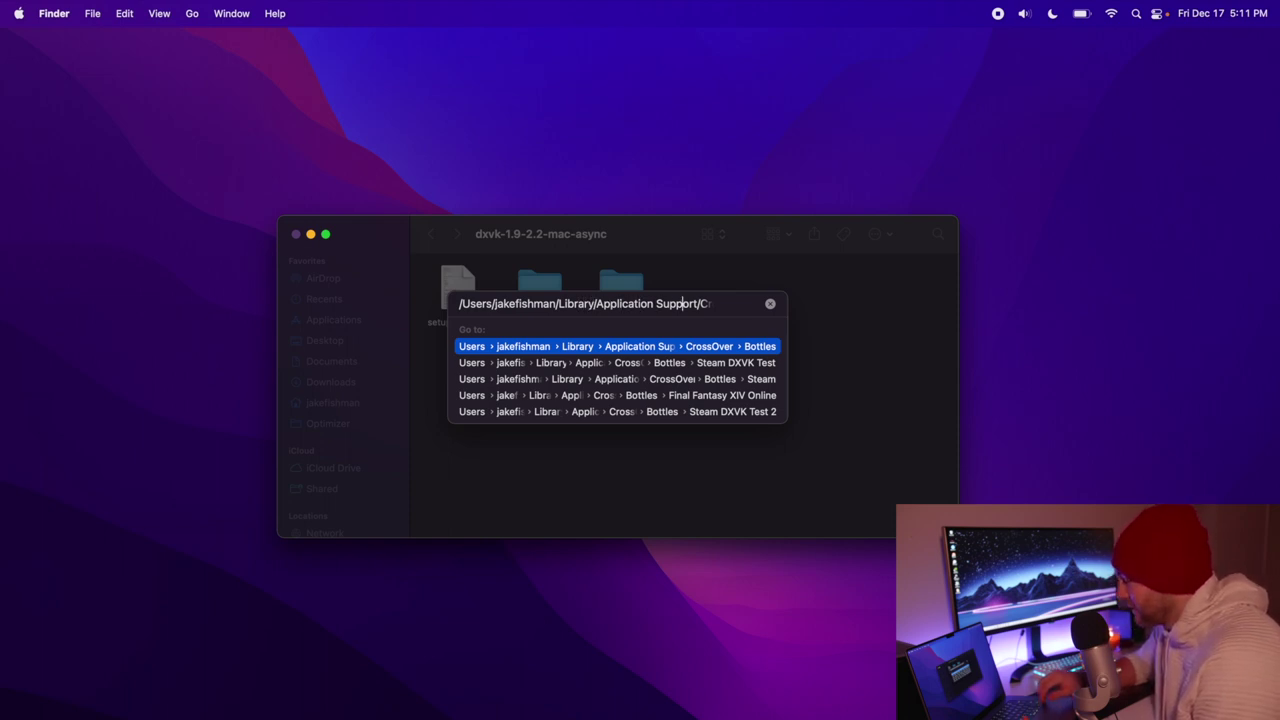
key("Right")
key("Right")
key("Right")
key("Right")
key("Right")
key("Right")
key("Right")
key("Right")
key("Right")
key("Right")
key("Right")
key("Right")
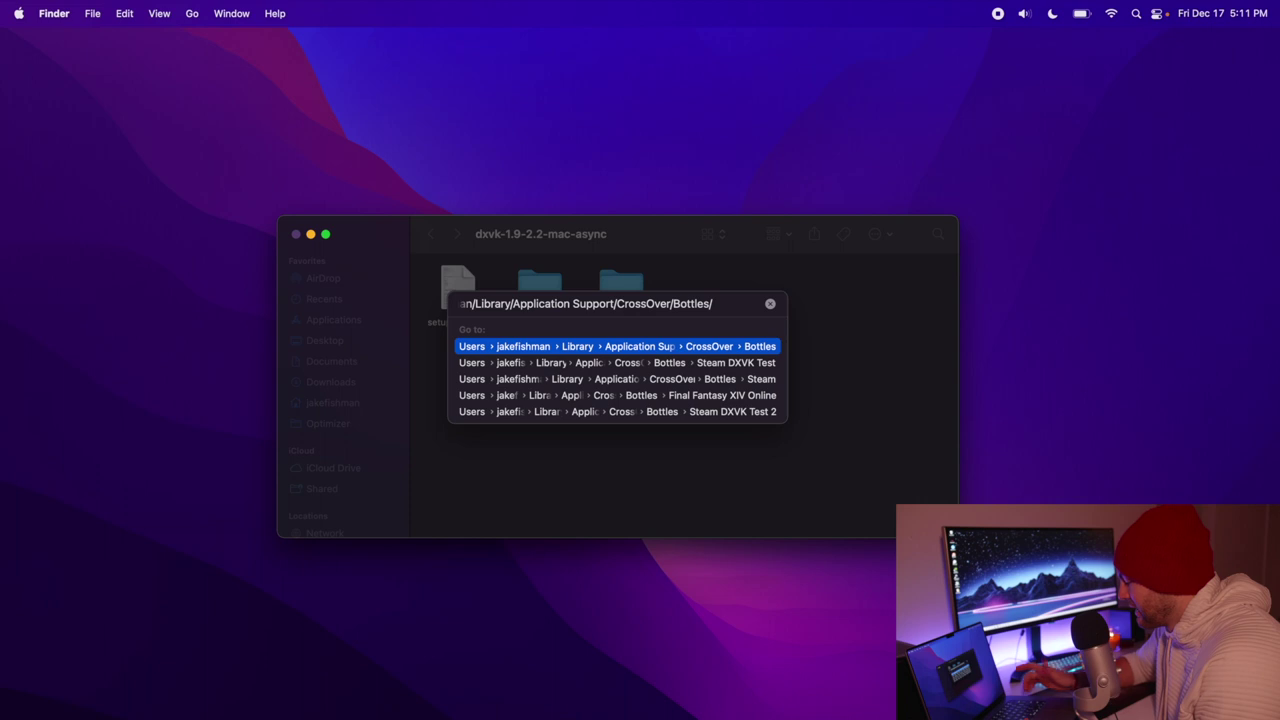
key("Return")
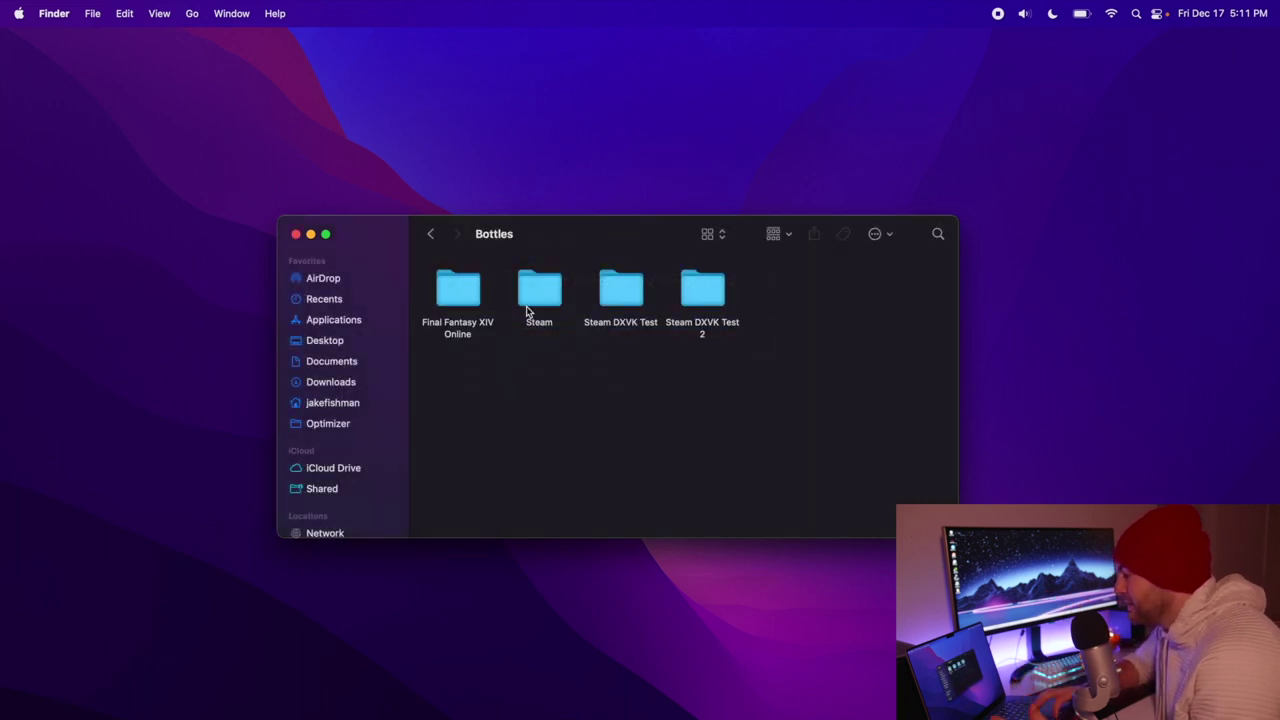
Step: Open the system32 folder inside Steam DXVK Test 2, under drive_c and windows
left_click_drag(565, 231, 565, 238)
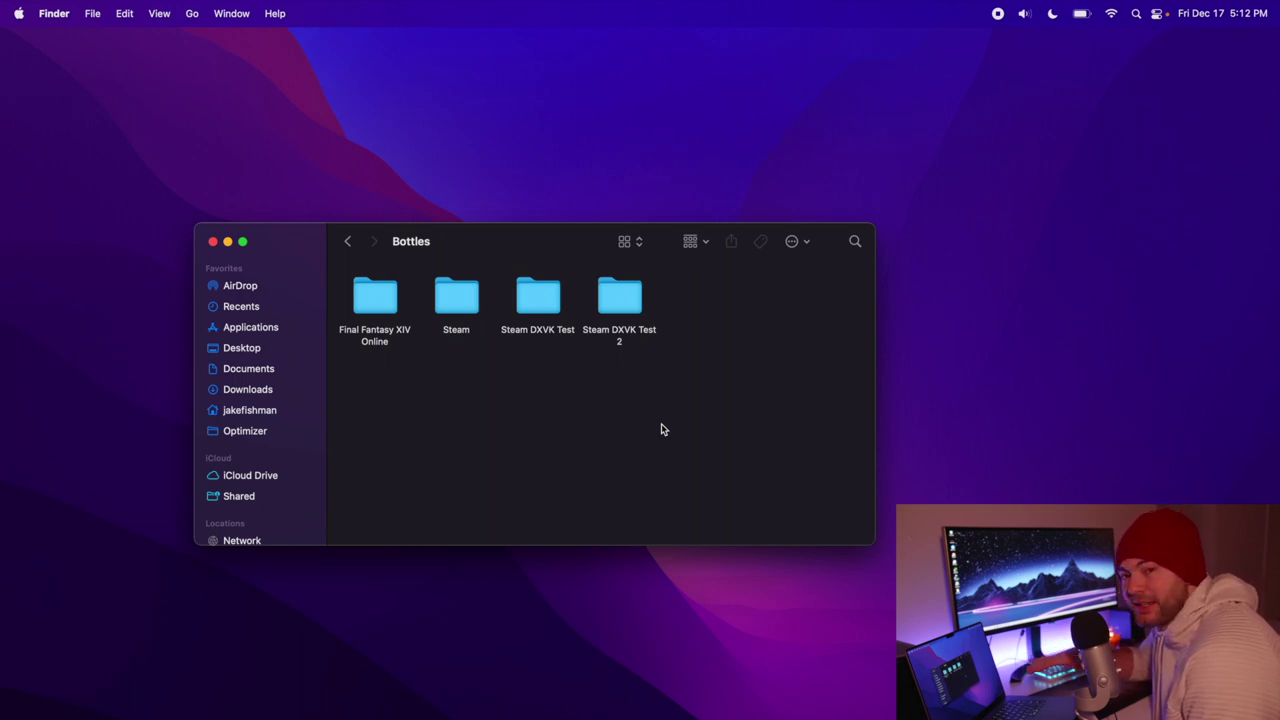
left_click_drag(538, 243, 515, 242)
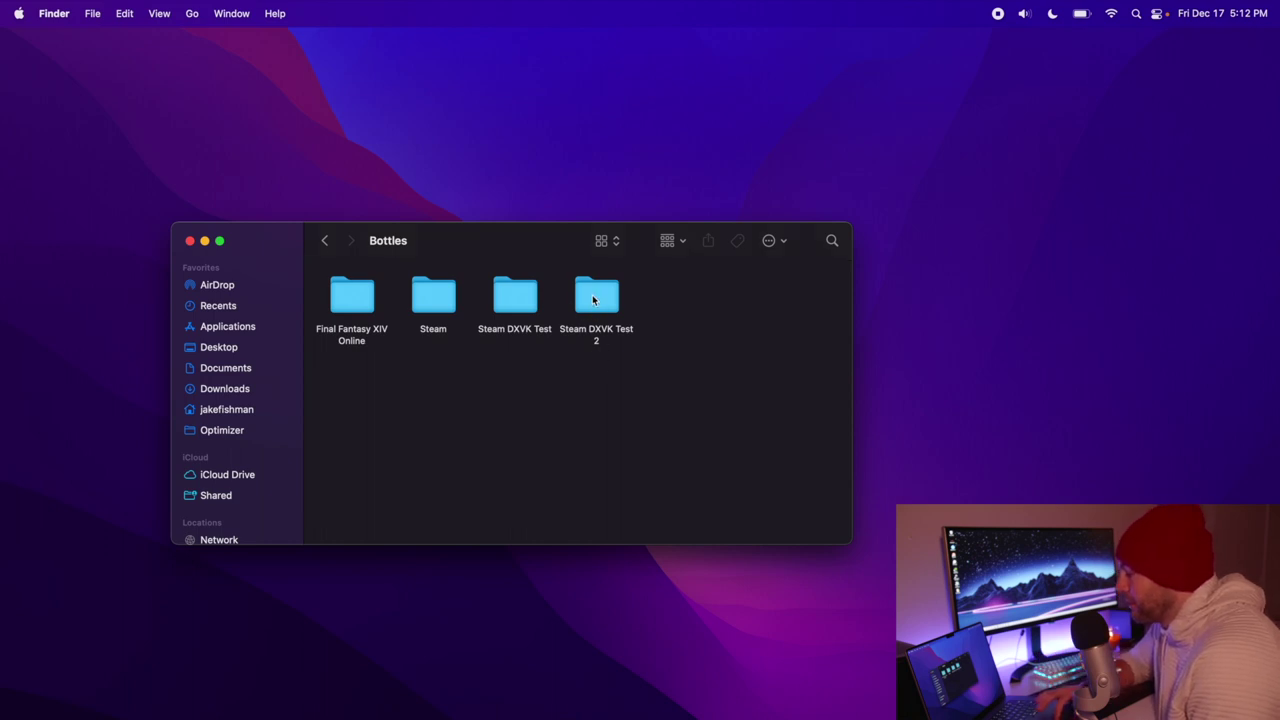
left_click(593, 327)
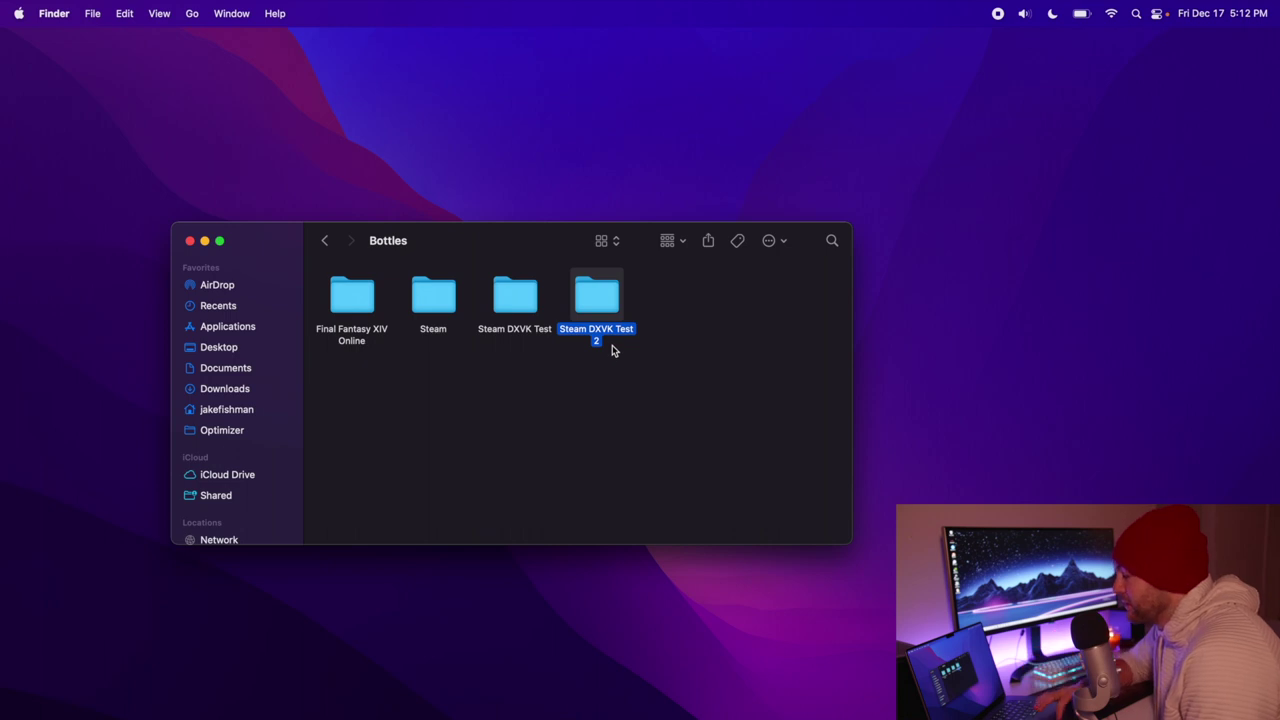
double_click(594, 310)
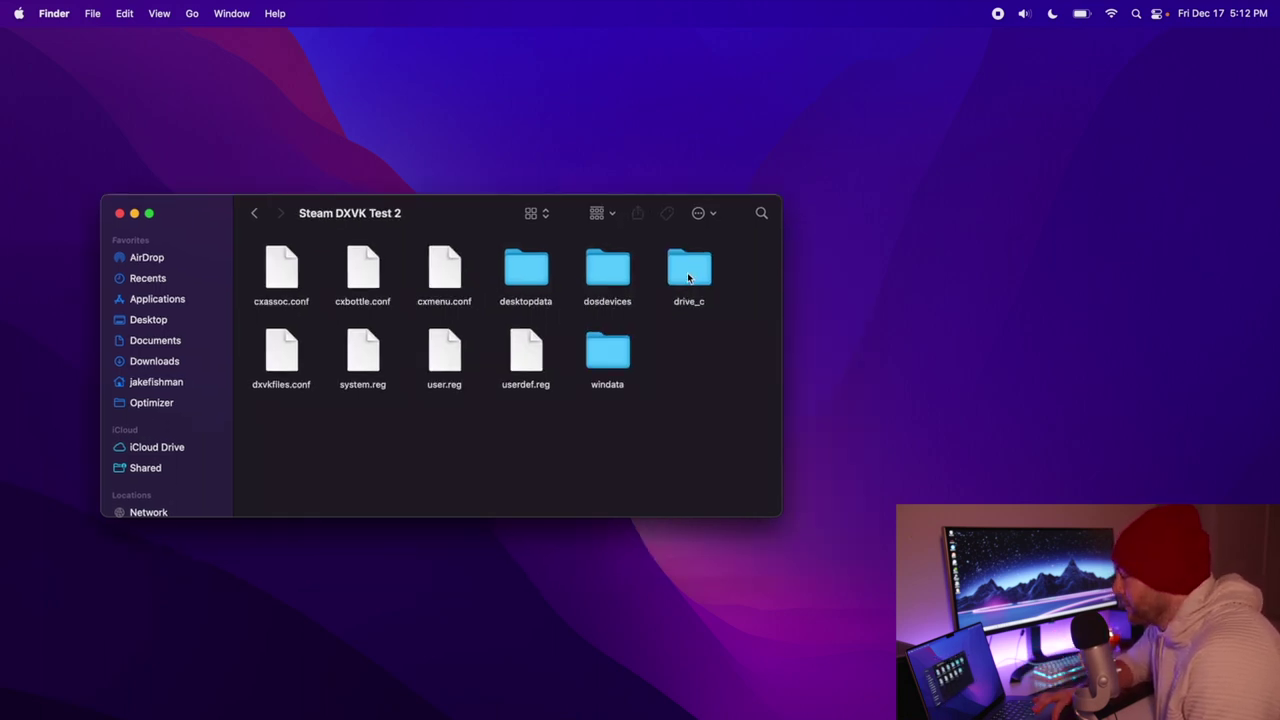
double_click(689, 270)
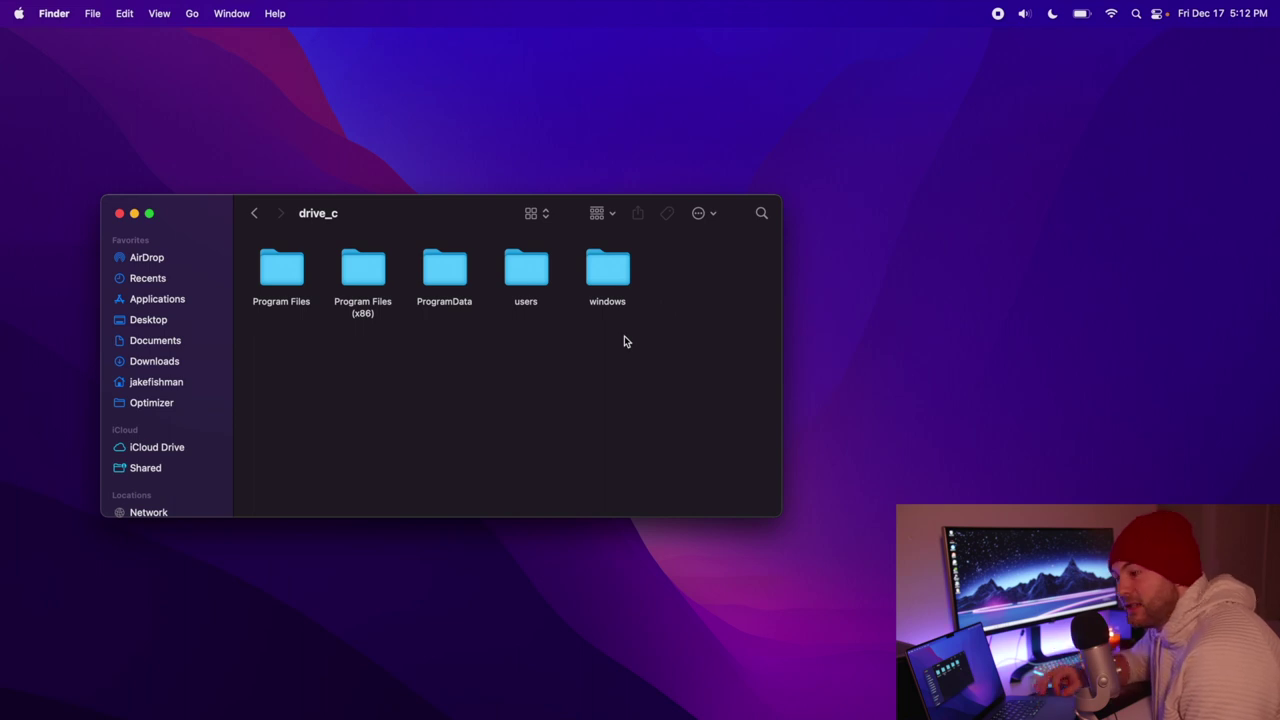
double_click(608, 272)
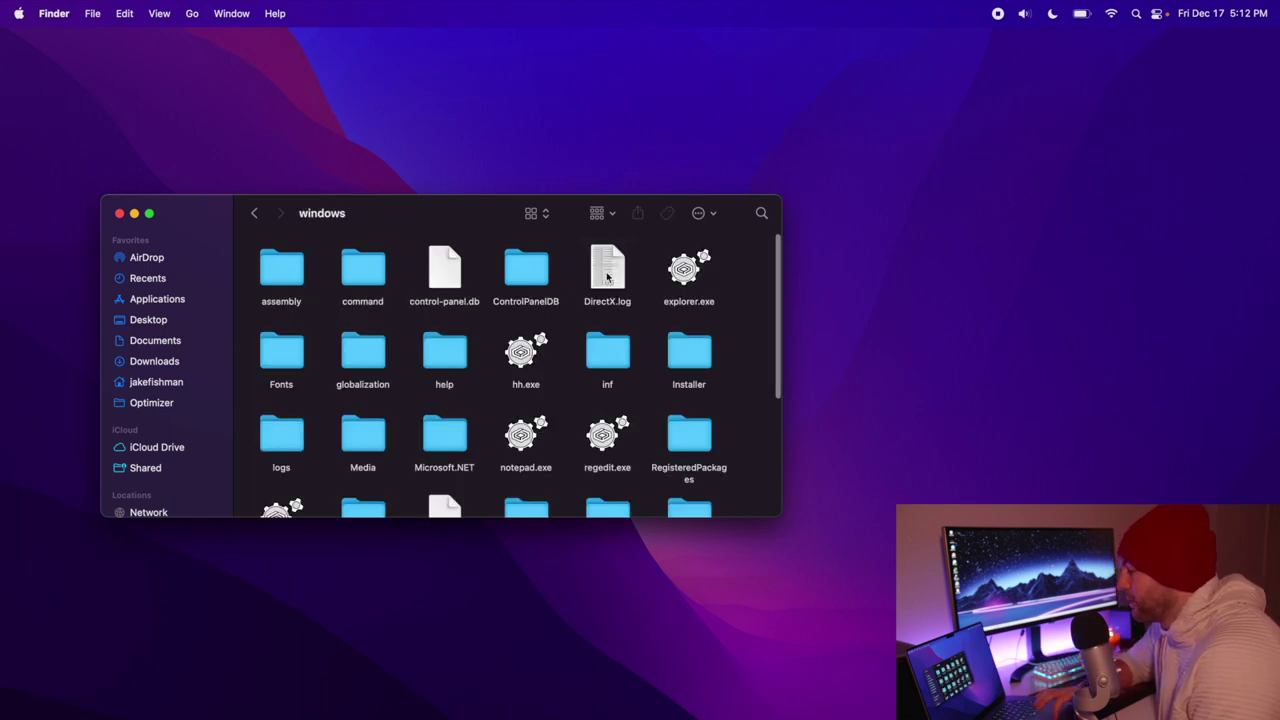
scroll(486, 360, "down", 5)
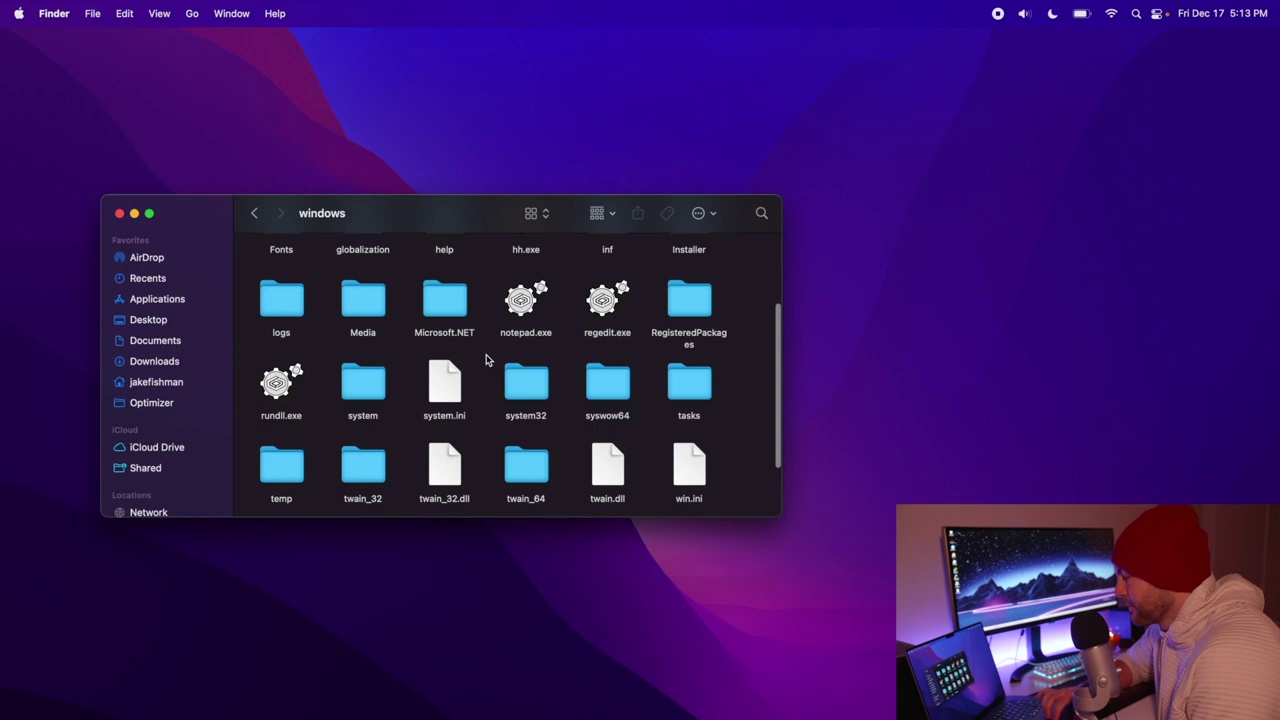
scroll(488, 360, "down", 1)
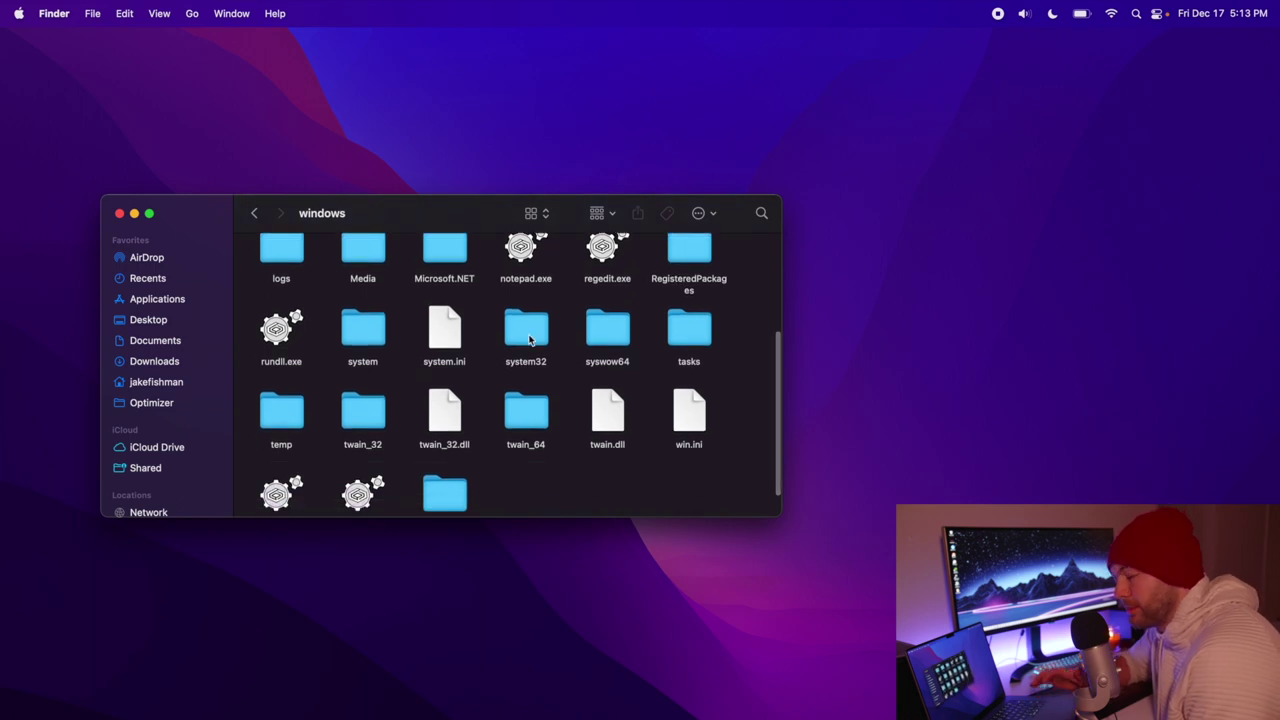
double_click(527, 333)
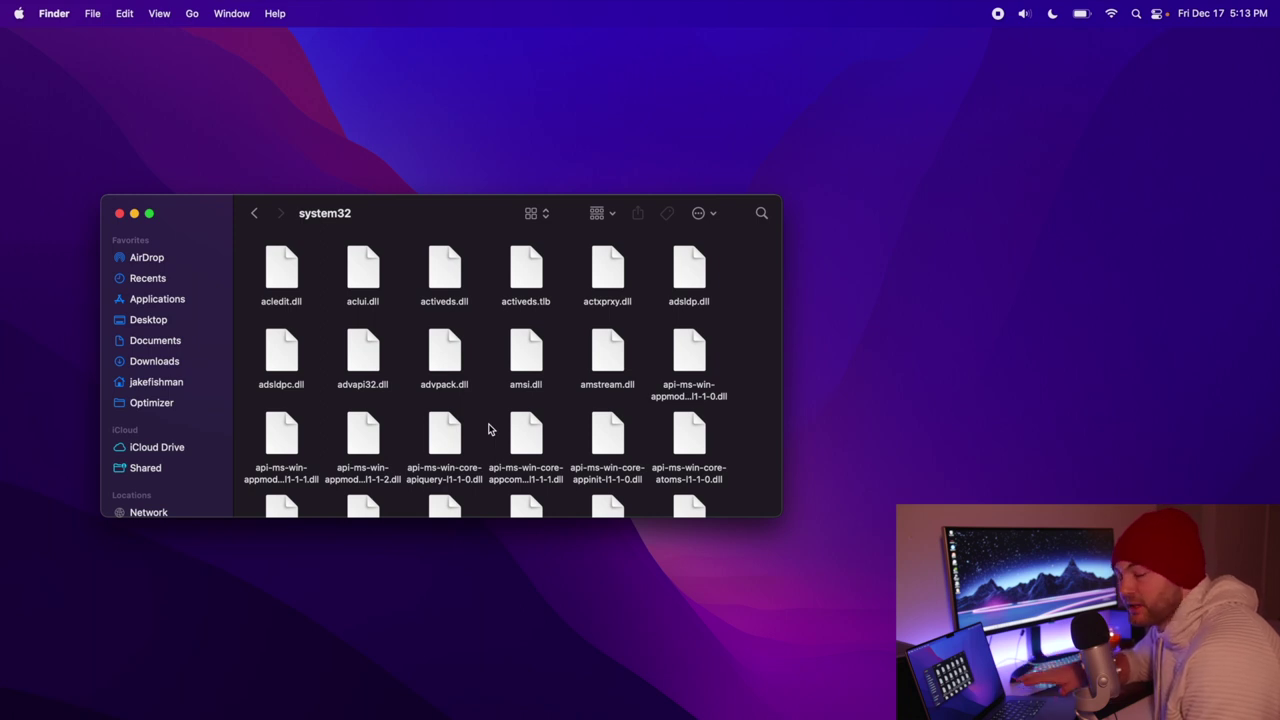
Step: Open dxvk-1.9-2.2-mac-async from Downloads in a second Finder window beside system32 and expand its x64 folder
left_click_drag(458, 212, 434, 220)
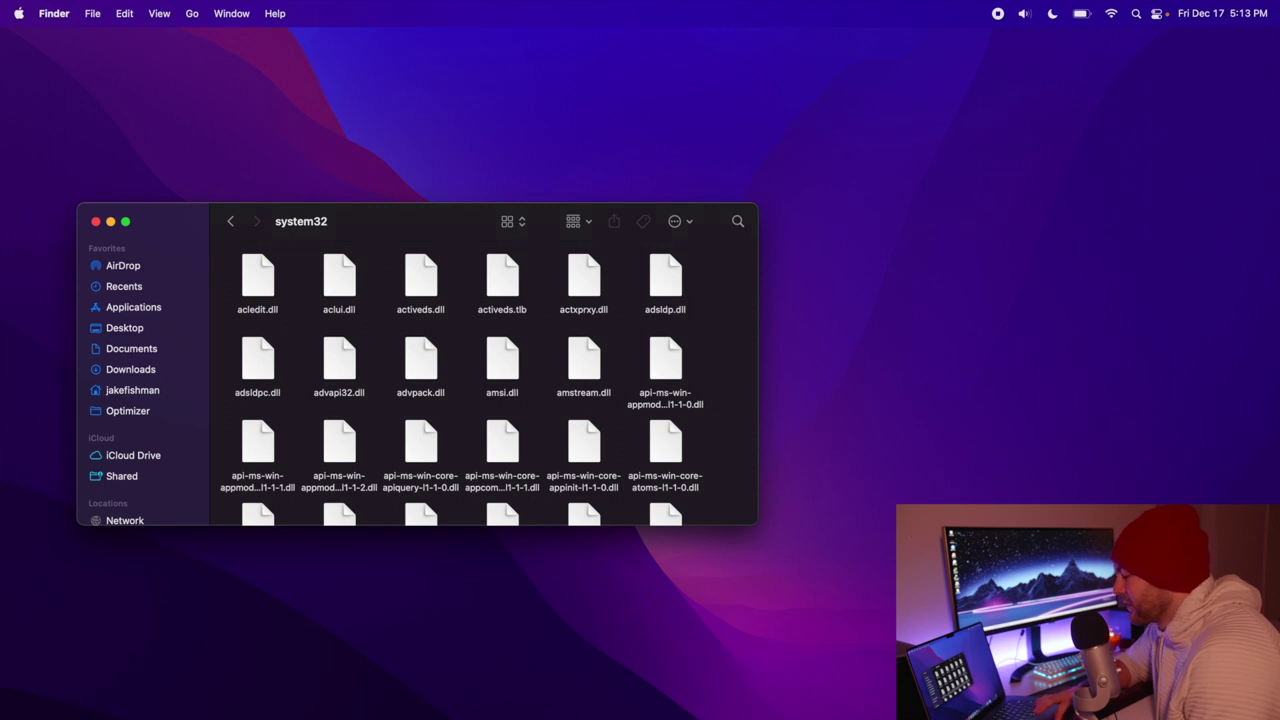
right_click(253, 717)
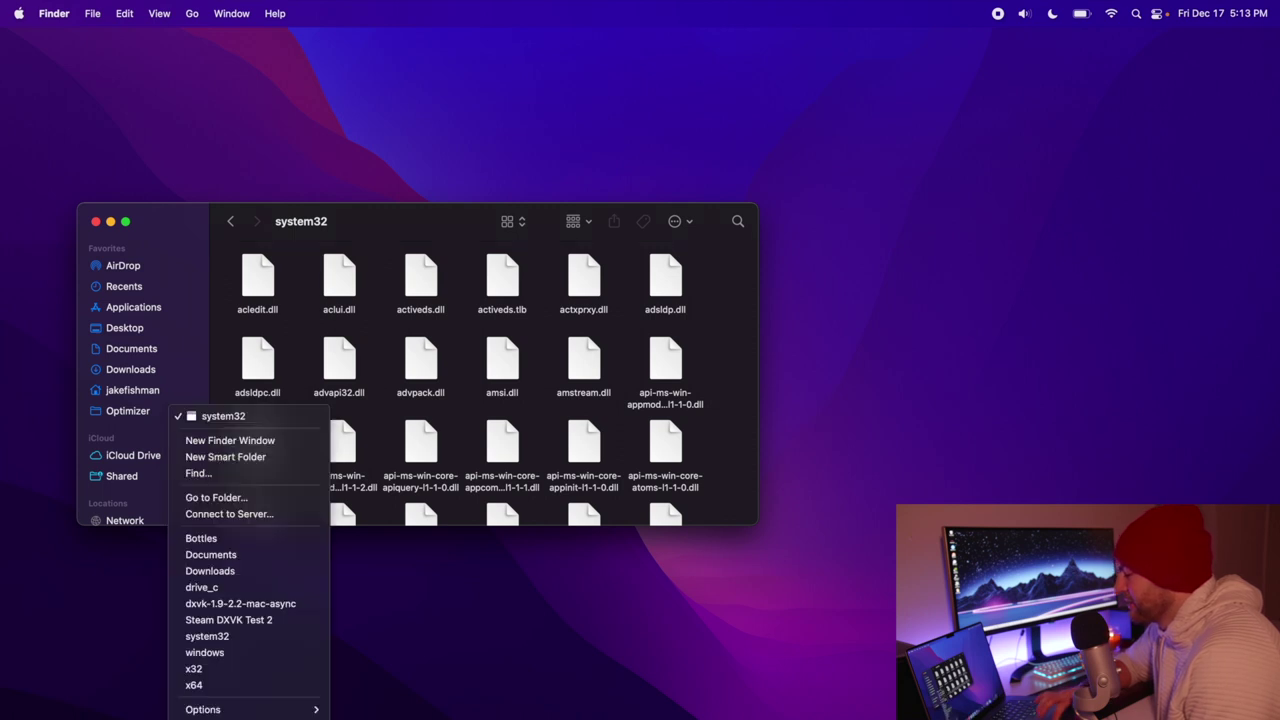
left_click(223, 441)
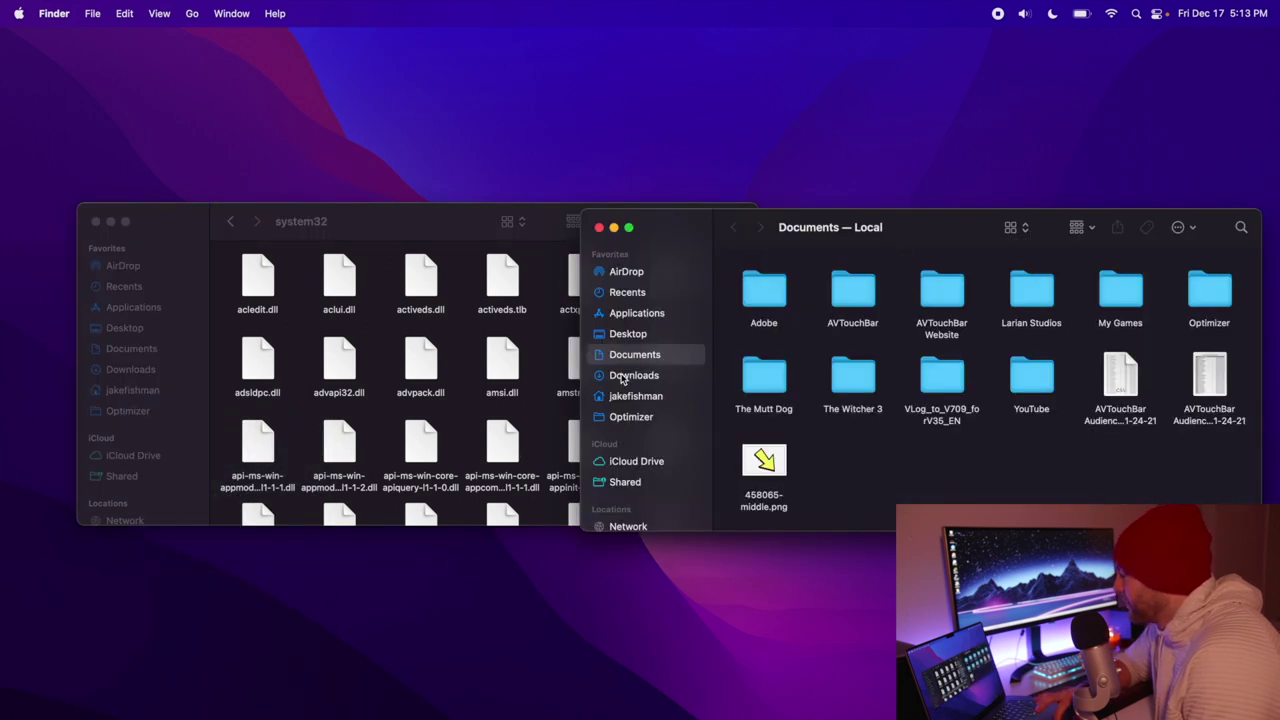
left_click(626, 376)
double_click(790, 280)
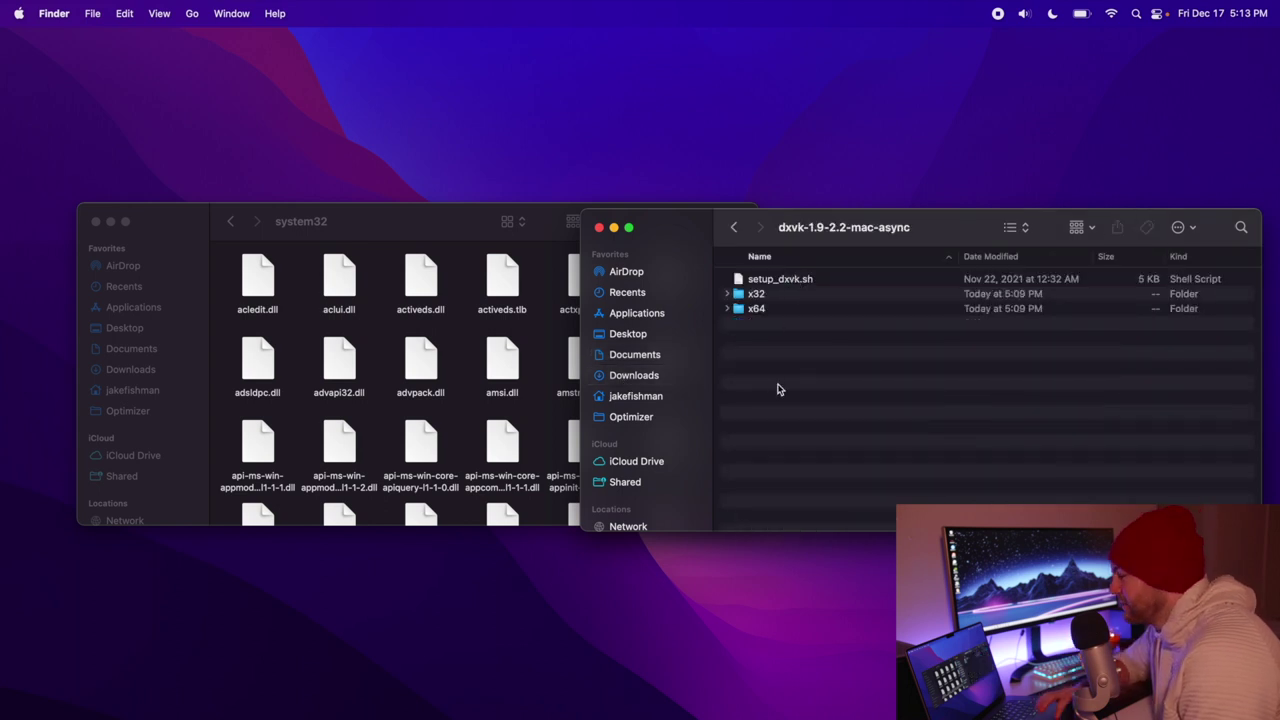
left_click(727, 308)
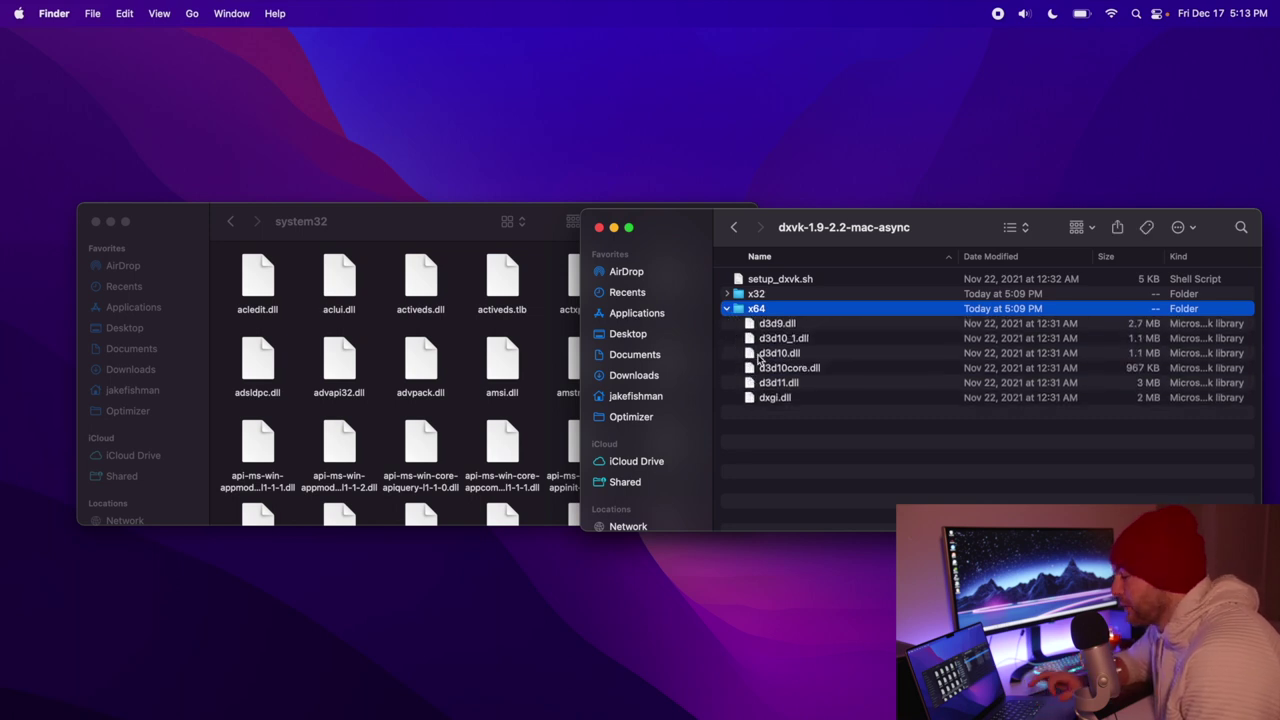
Step: Copy all six DLL files from the x64 folder into the bottle's system32 folder, replacing every existing file
left_click_drag(771, 410, 779, 324)
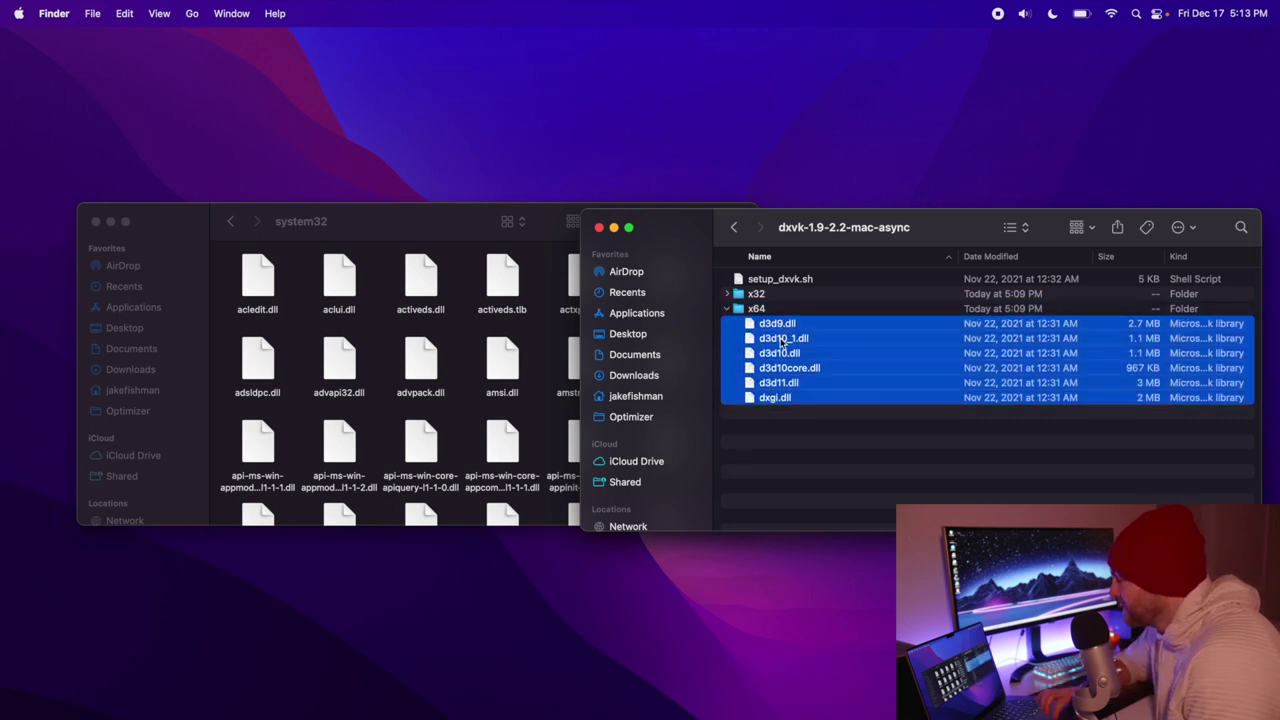
right_click(781, 338)
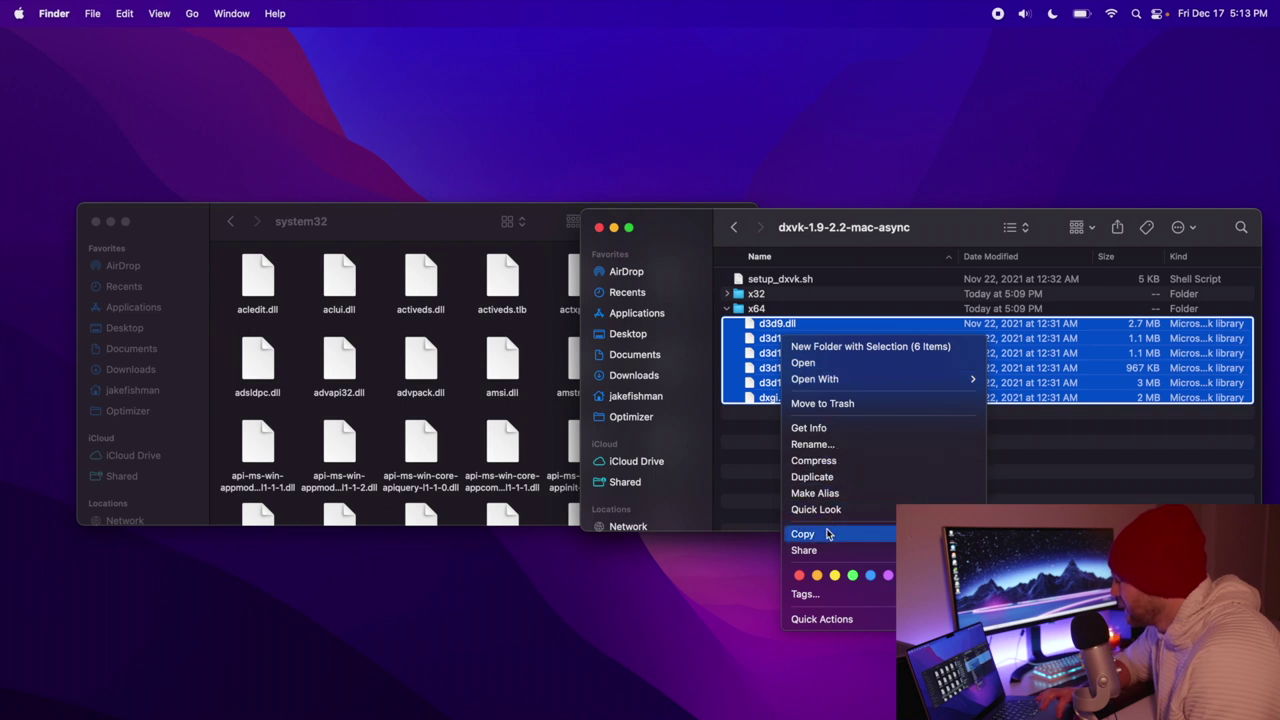
left_click(826, 532)
left_click(375, 325)
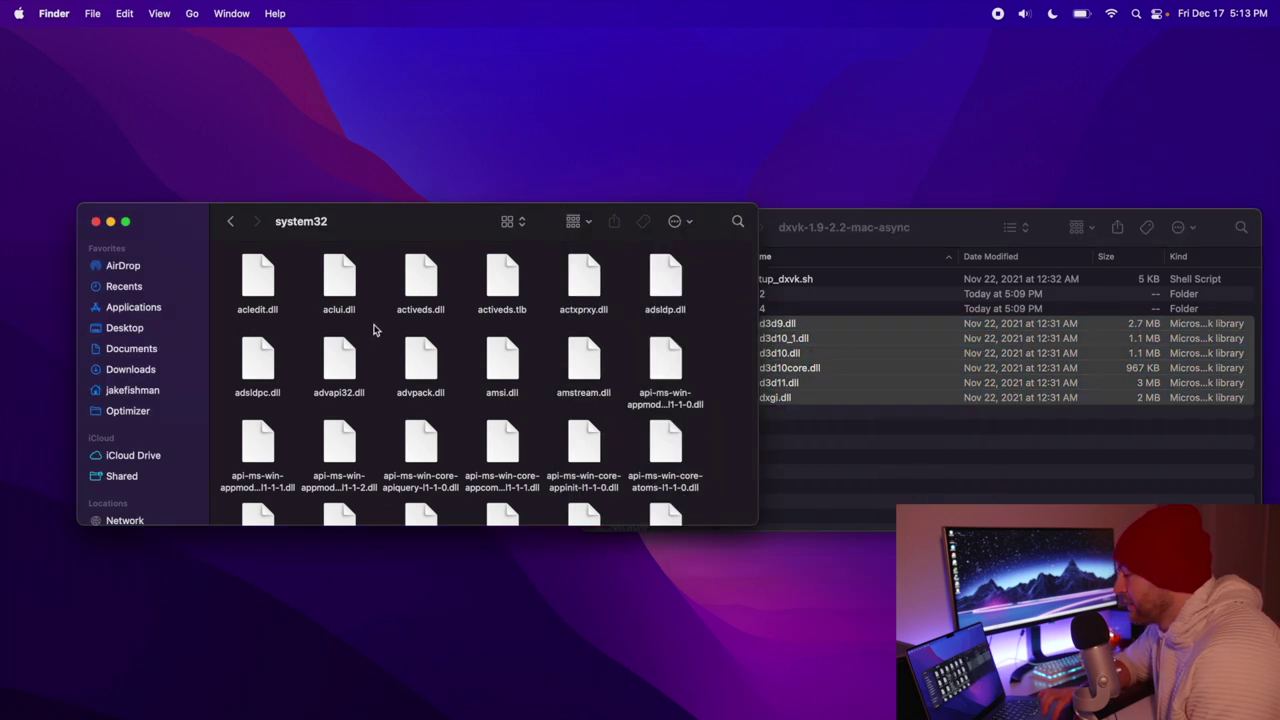
right_click(375, 325)
left_click(410, 350)
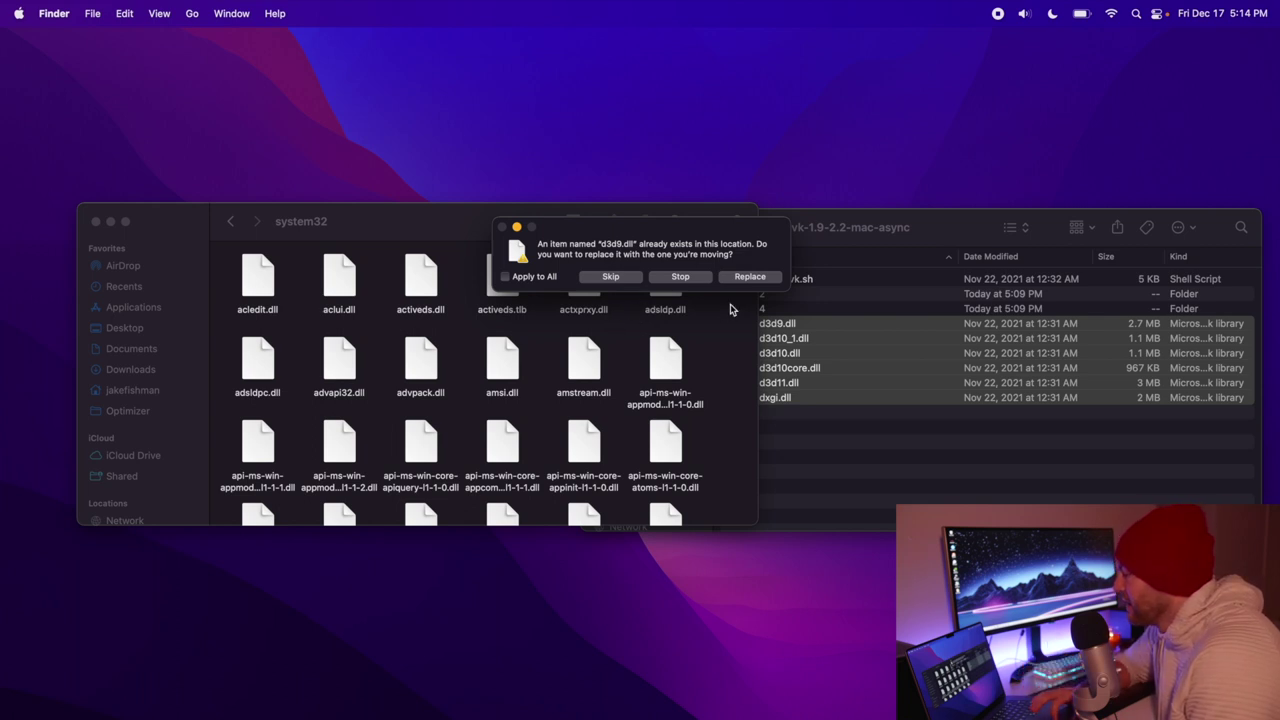
left_click(750, 277)
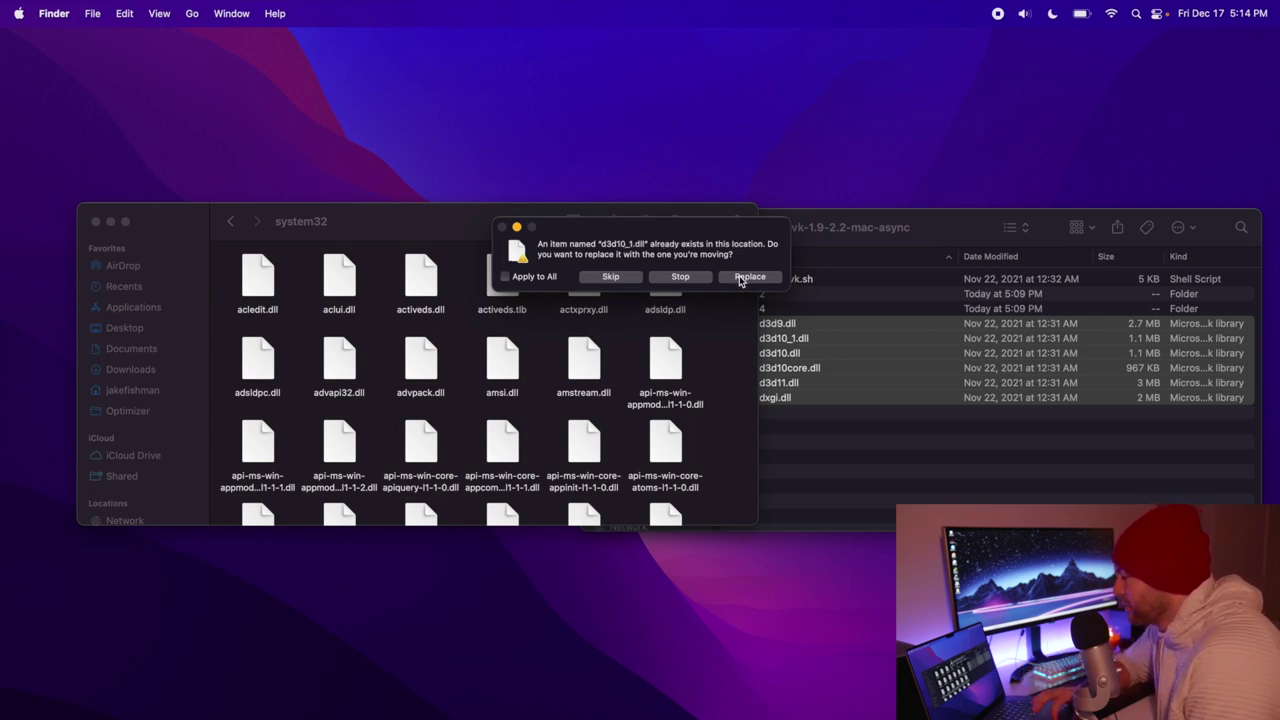
left_click(740, 279)
left_click(746, 279)
left_click(746, 279)
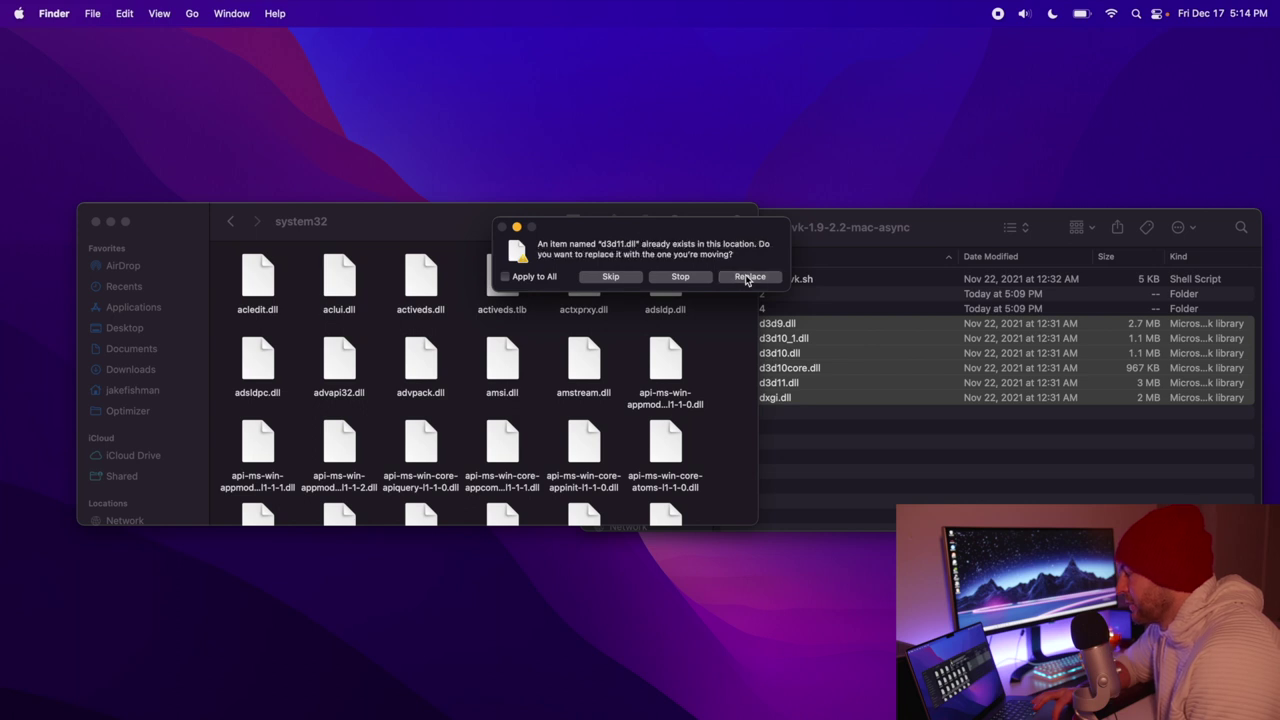
left_click(746, 279)
left_click(746, 279)
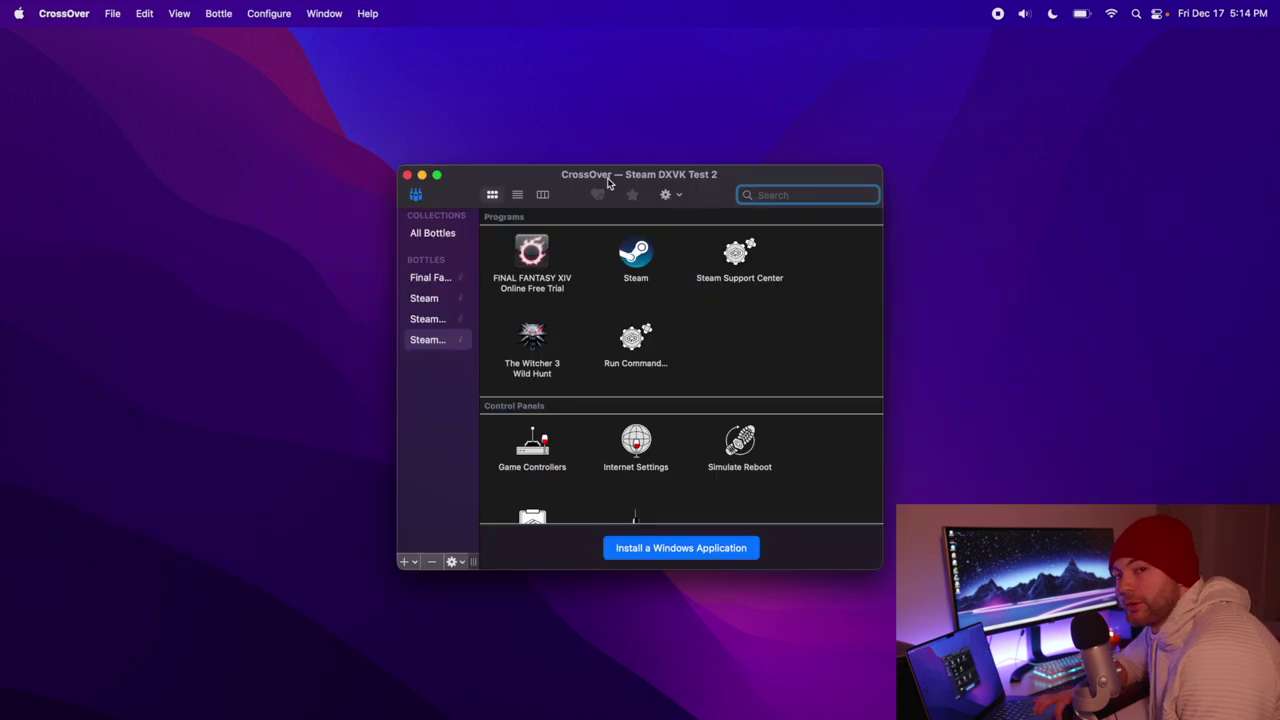
Step: Switch to CrossOver, quit and reopen it, and launch Steam from the Steam DXVK Test 2 bottle
left_click(85, 12)
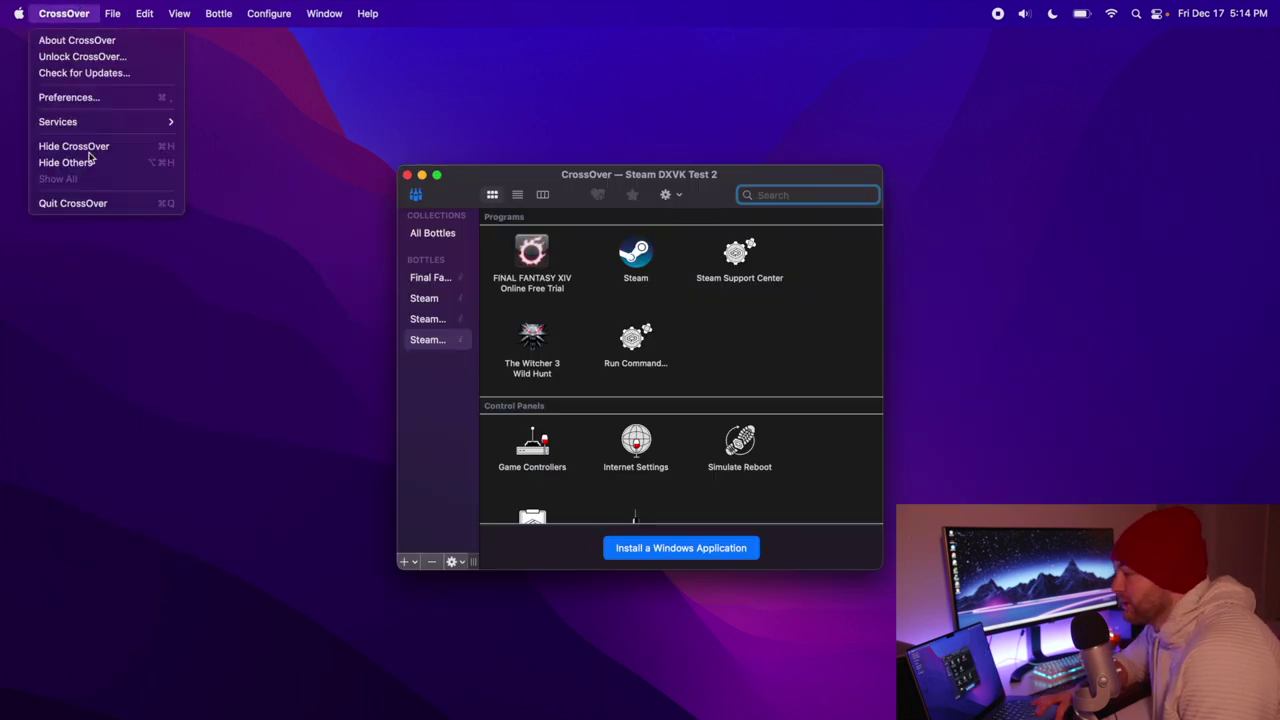
left_click(78, 204)
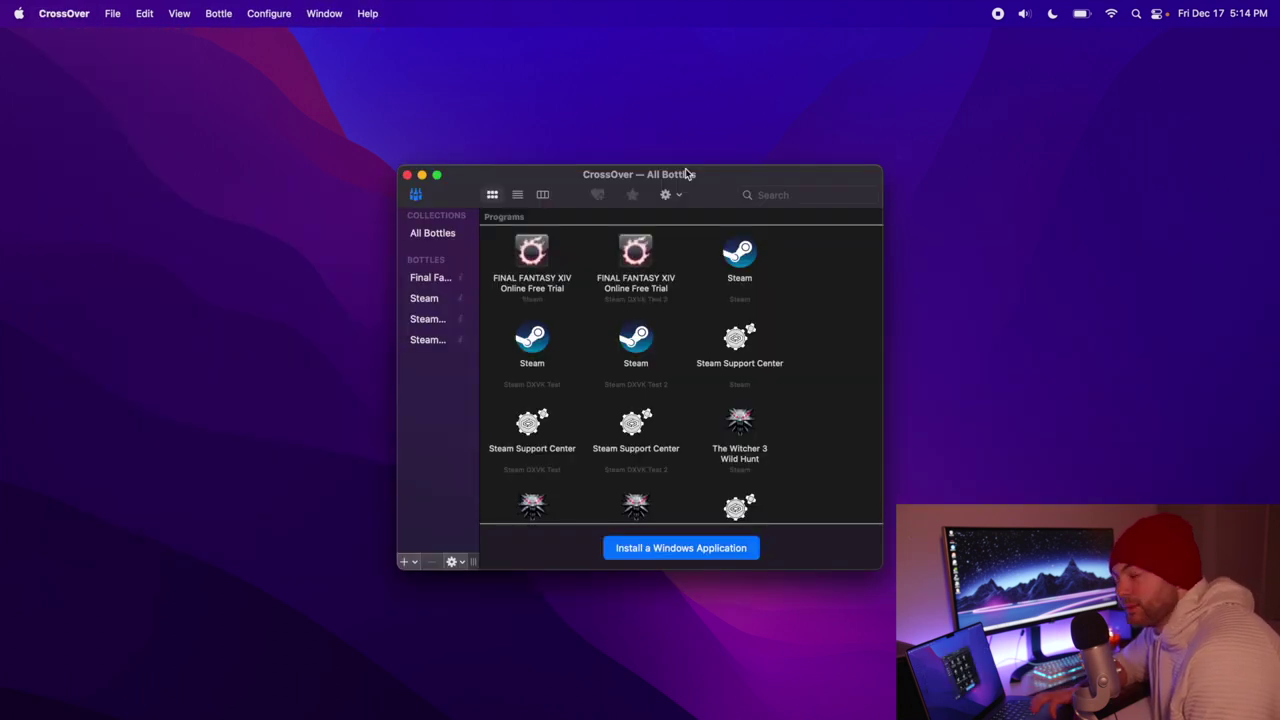
left_click(431, 340)
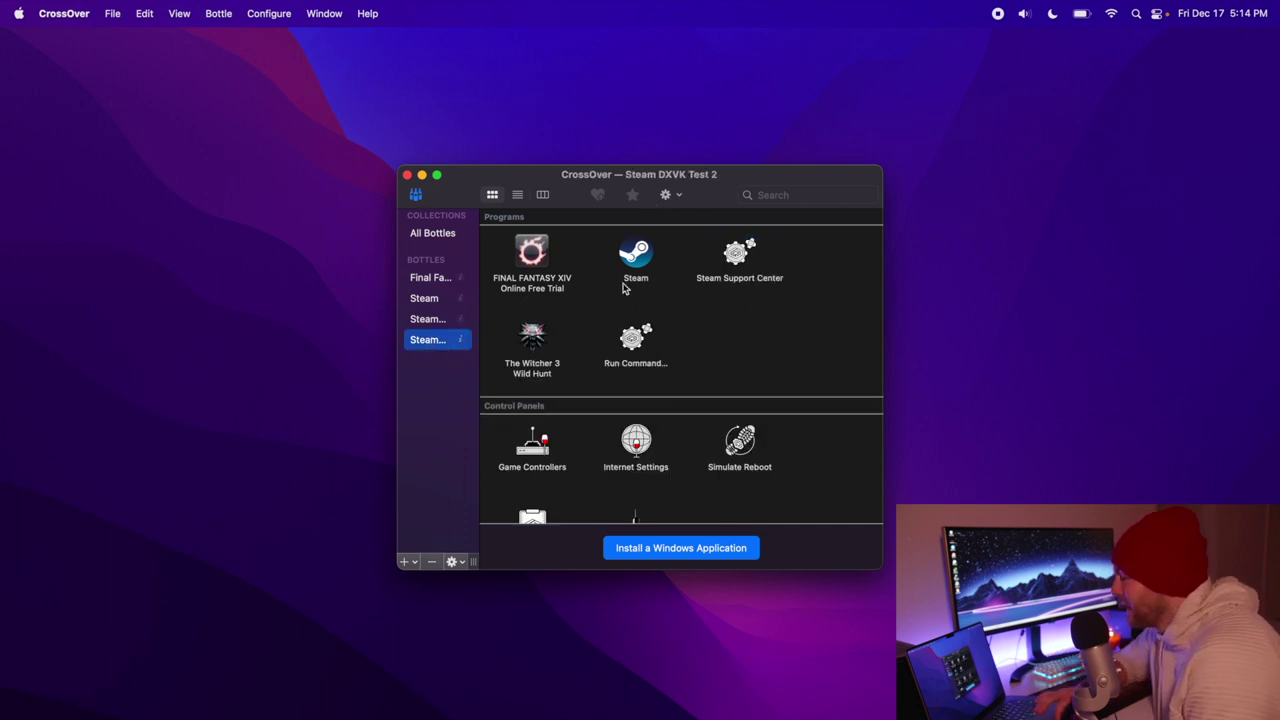
double_click(637, 252)
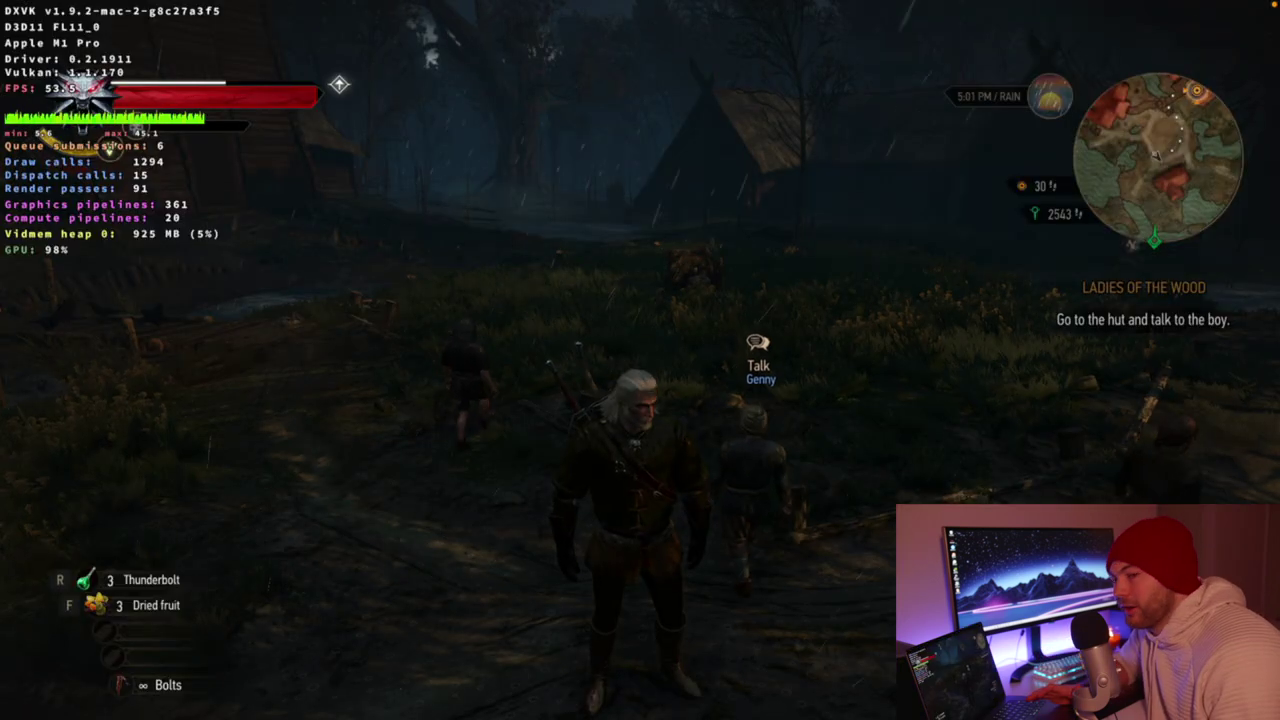
Step: Look around in The Witcher 3 to check the DXVK version and frame rate in the performance overlay
key("a")
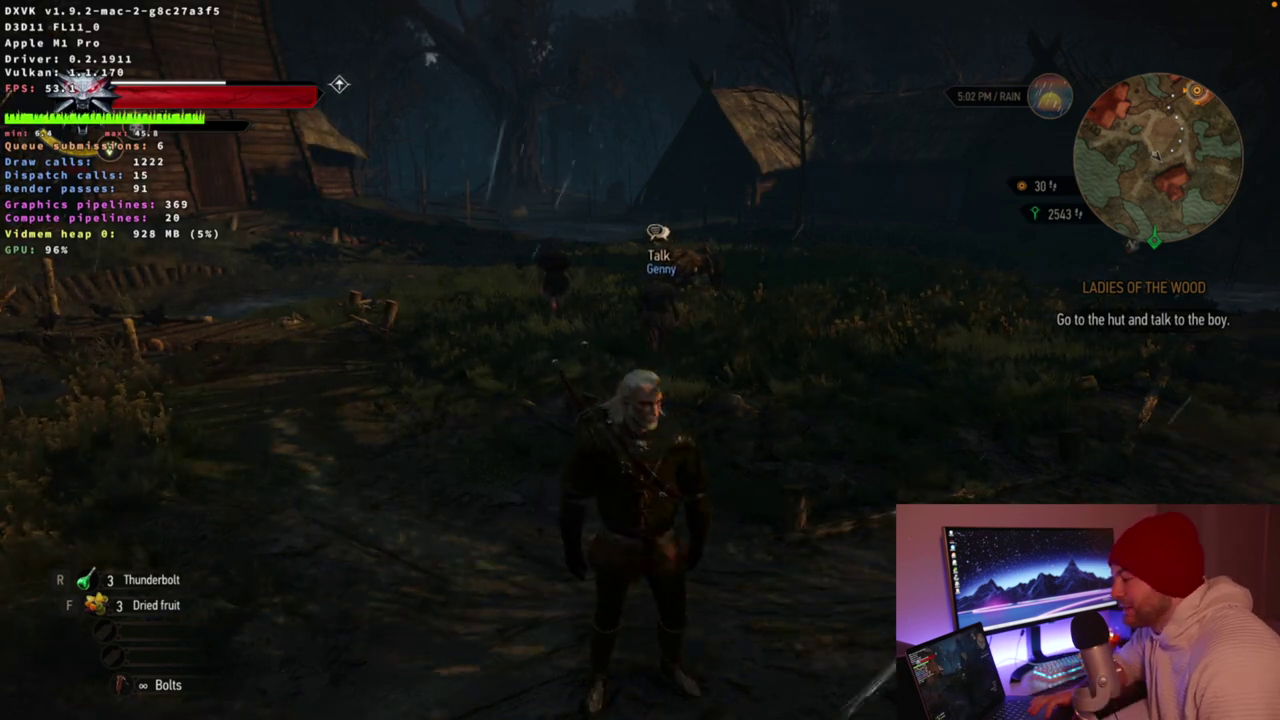
mouse_move(640, 360)
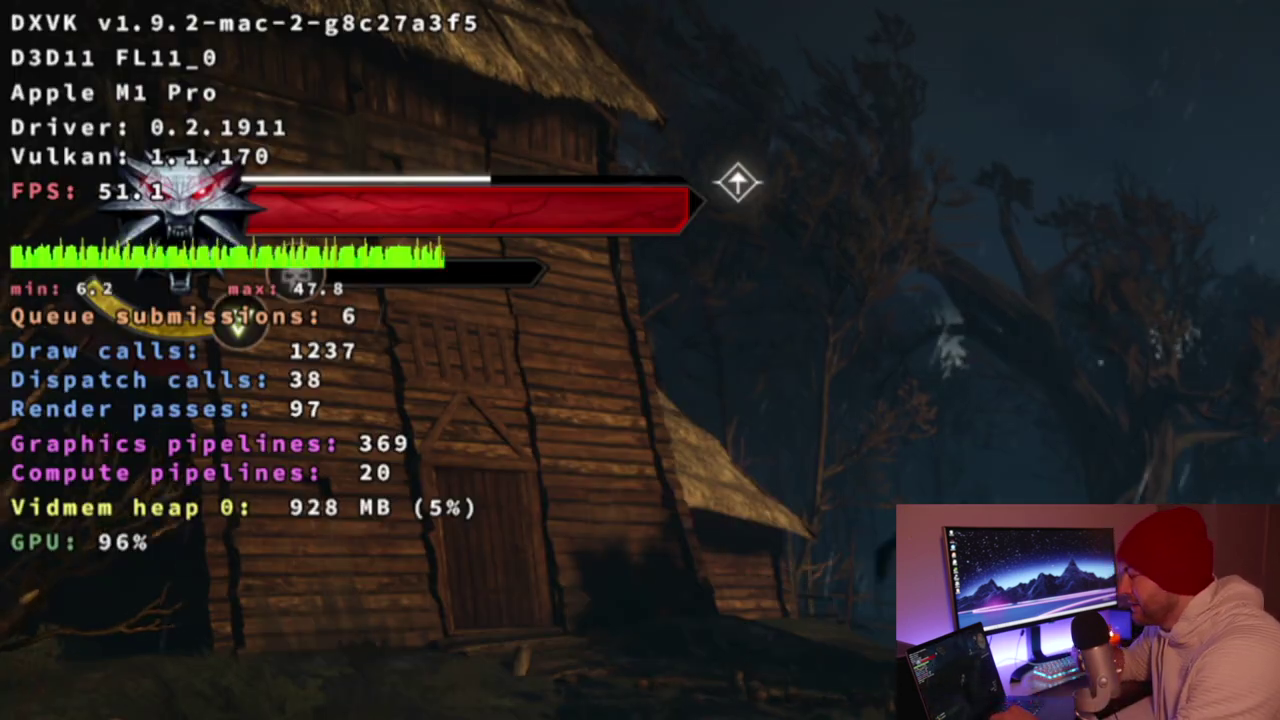
mouse_move(640, 360)
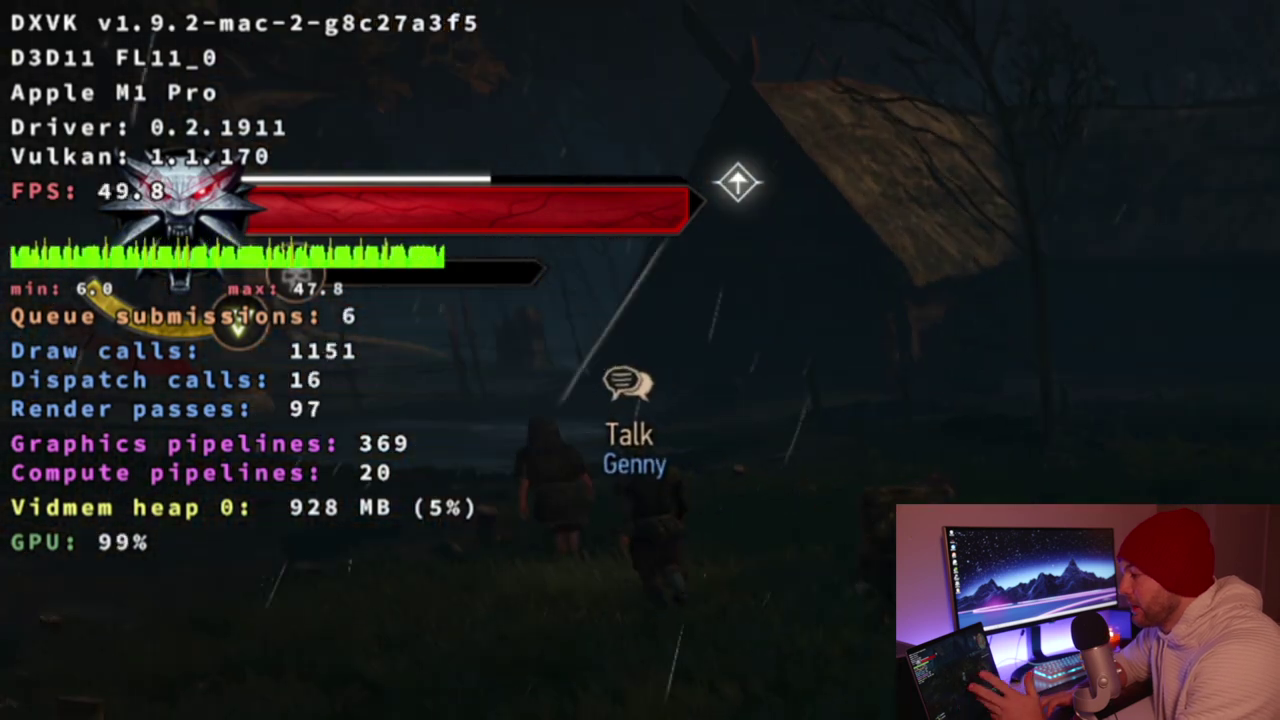